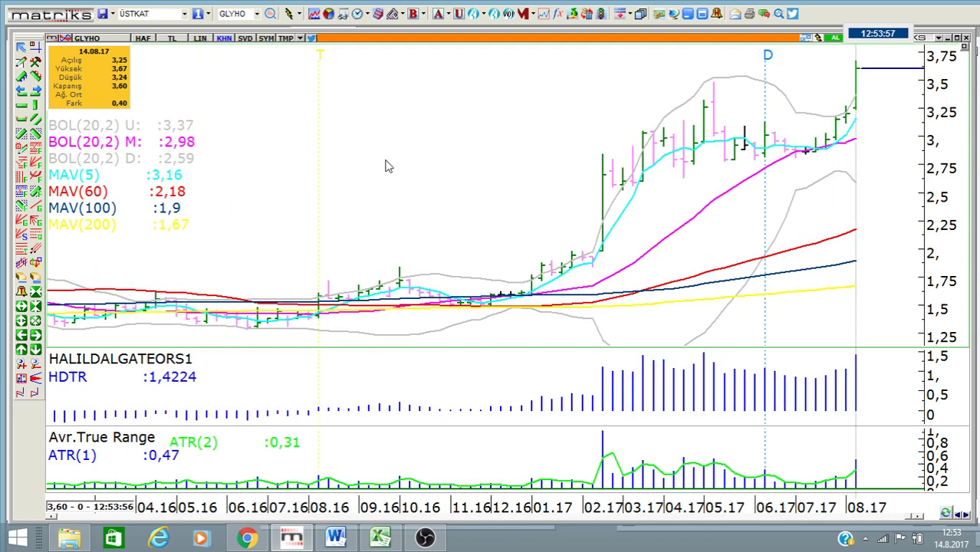
- Examine the most recent price bars on the GLYHO weekly chart
scroll(599, 240, "down", 2)
scroll(599, 239, "down", 2)
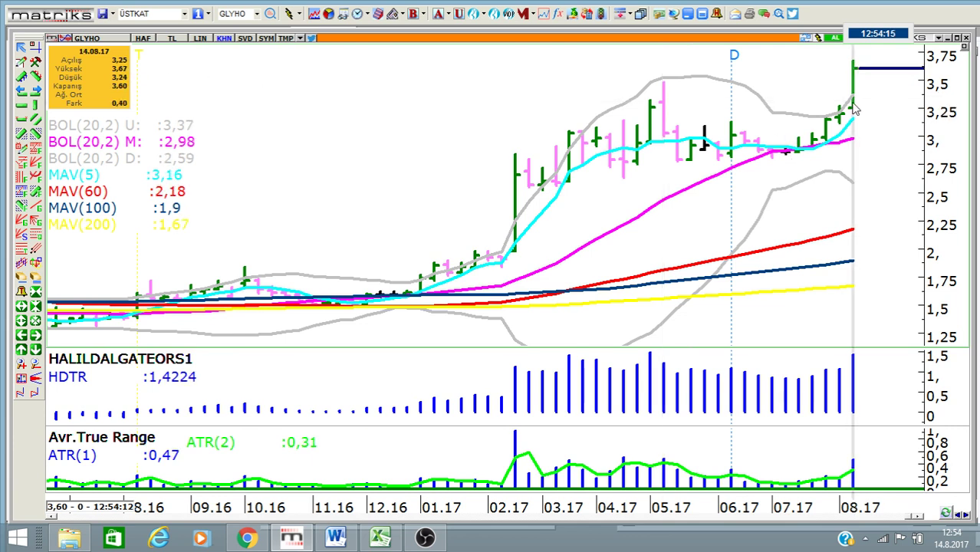
scroll(851, 107, "up", 2)
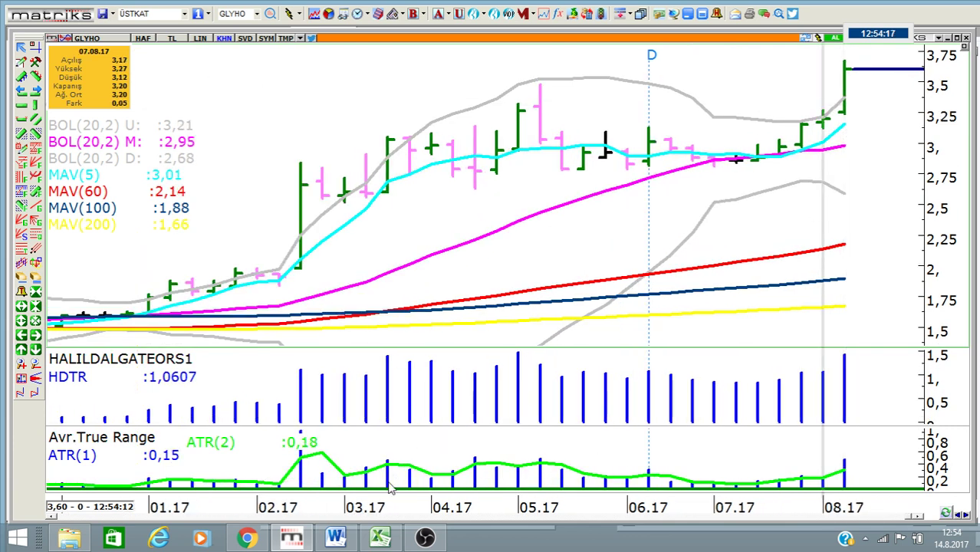
- Switch to the Excel workbook and check GLYH's daily and weekly resistance levels in rows 222 and 225
left_click(381, 537)
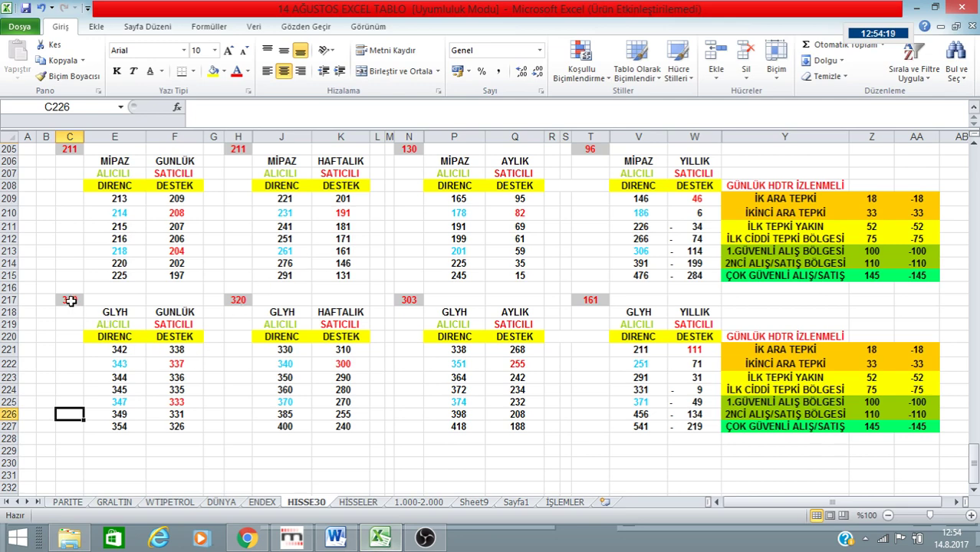
left_click(131, 363)
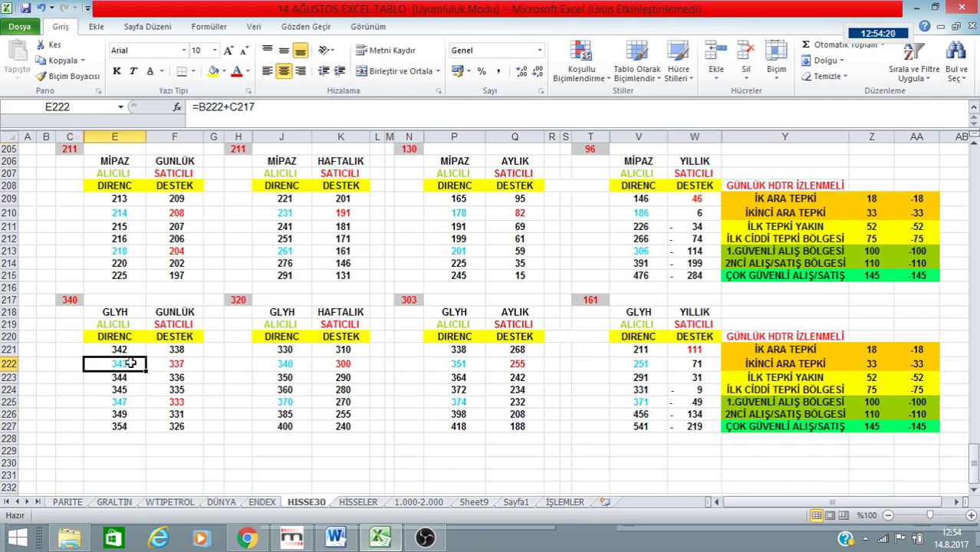
left_click(131, 402)
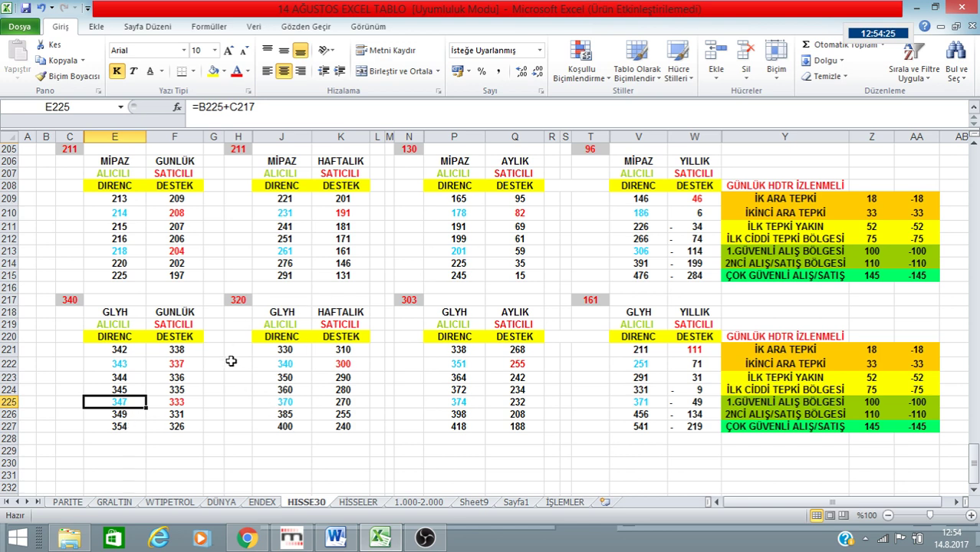
left_click(296, 365)
left_click(302, 402)
- Switch back to the Matriks chart, select the latest weekly bar and move the price data box below the price bars near 06.17
left_click(291, 538)
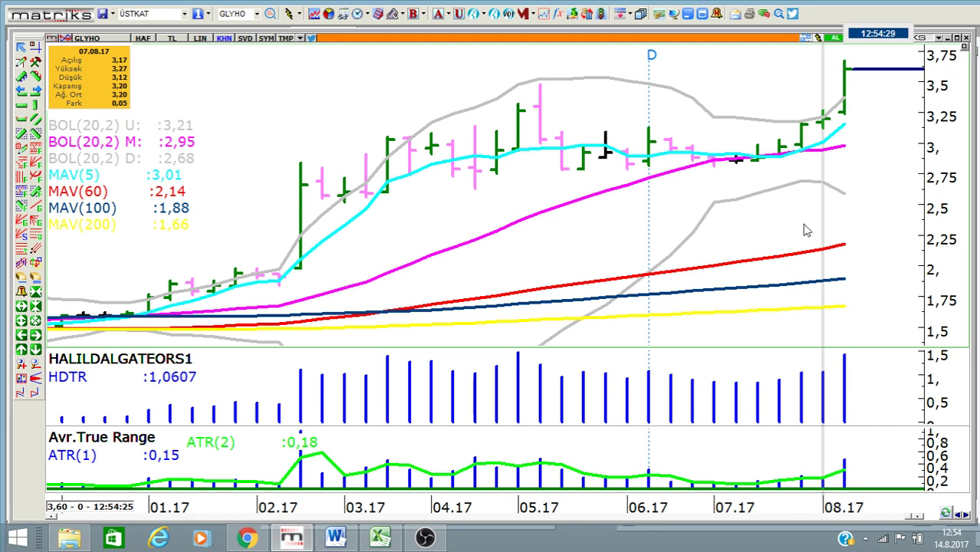
left_click(845, 184)
left_click_drag(123, 89, 649, 233)
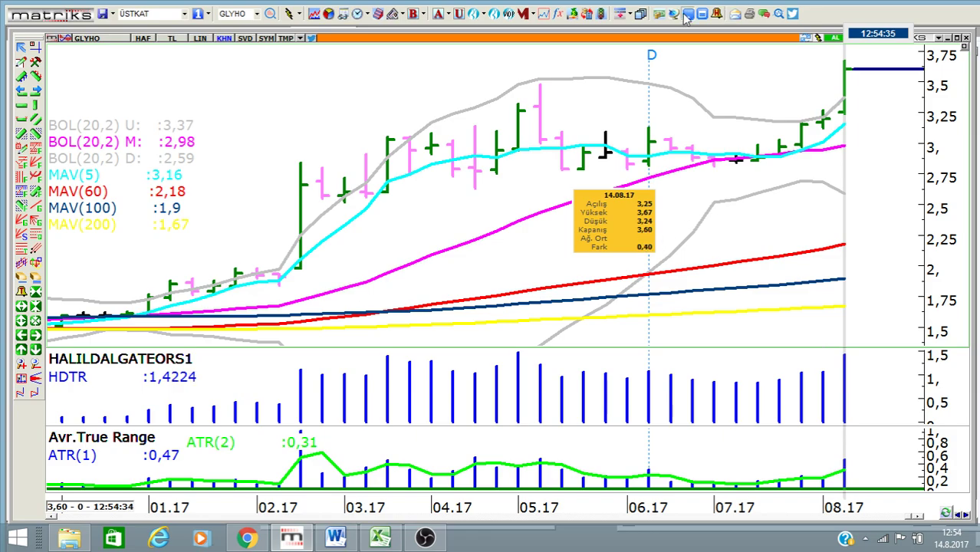
- Compare GLYH's weekly resistance levels in cells J224 and J225 in Excel with the latest price on the Matriks chart
key("alt+Tab")
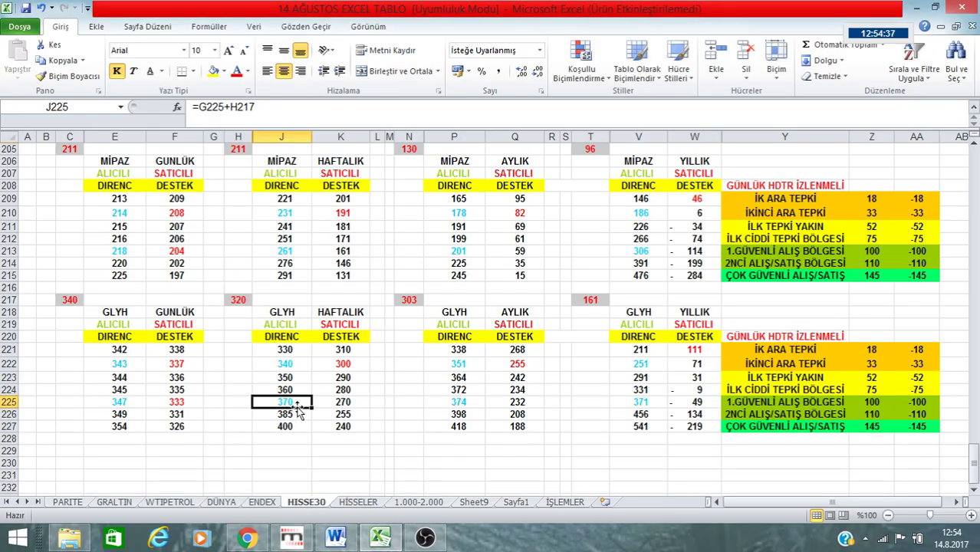
left_click(296, 390)
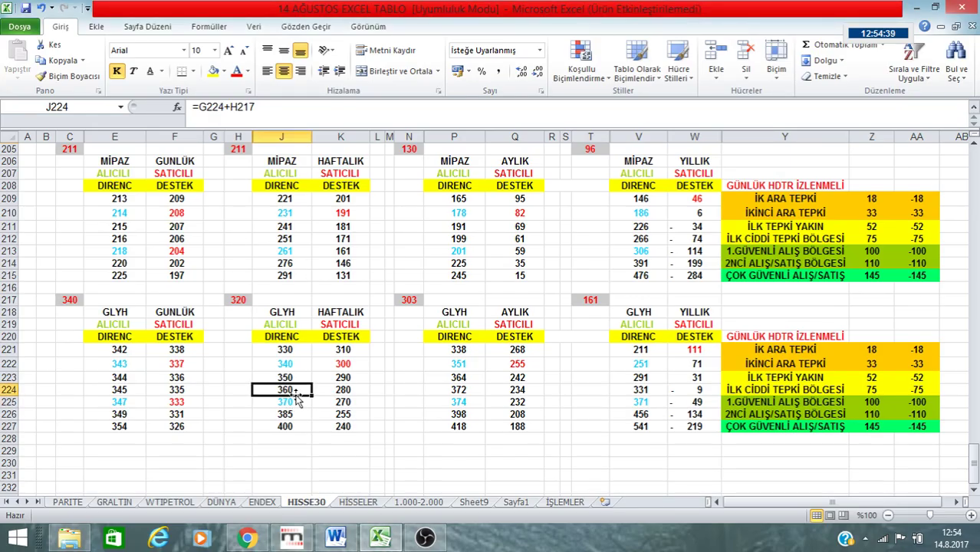
left_click(292, 404)
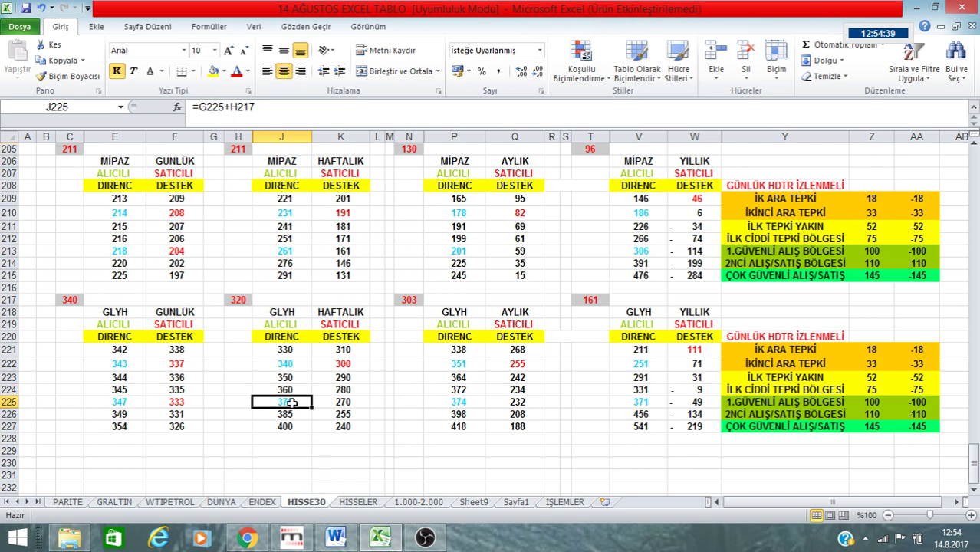
left_click(290, 537)
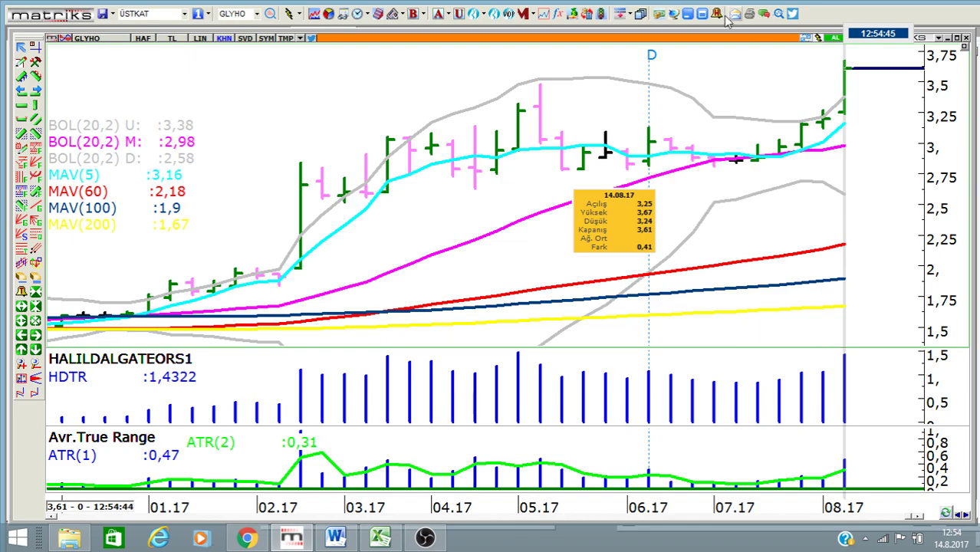
key("alt+Tab")
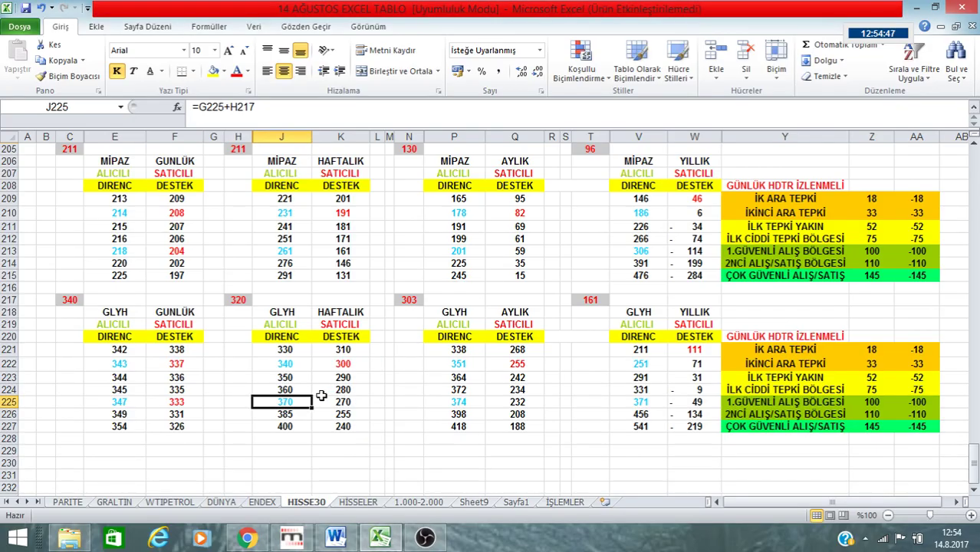
- Examine GLYH's weekly resistance levels between J222 and J225 alongside the daily levels in E225 and E226
left_click(294, 391)
left_click(294, 401)
left_click(297, 377)
left_click(128, 402)
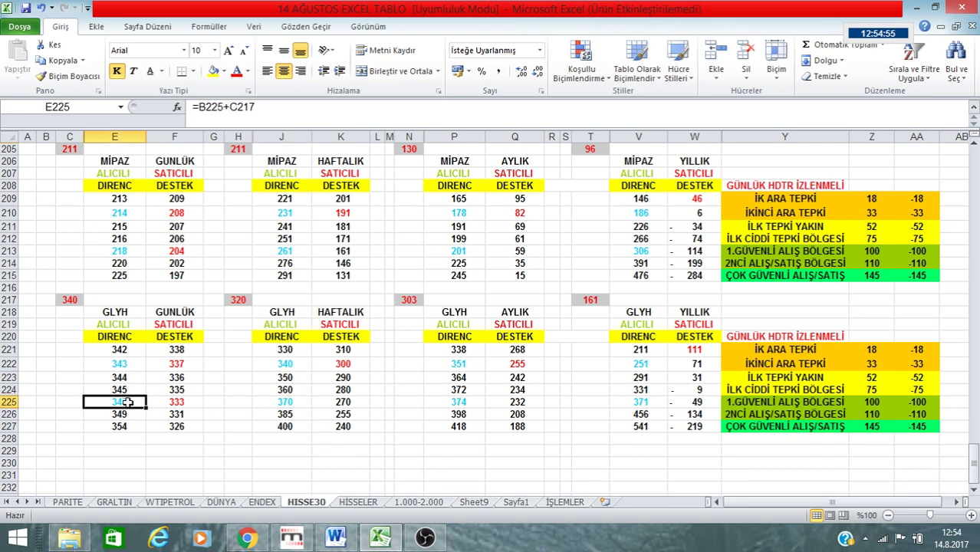
left_click(303, 363)
left_click(129, 400)
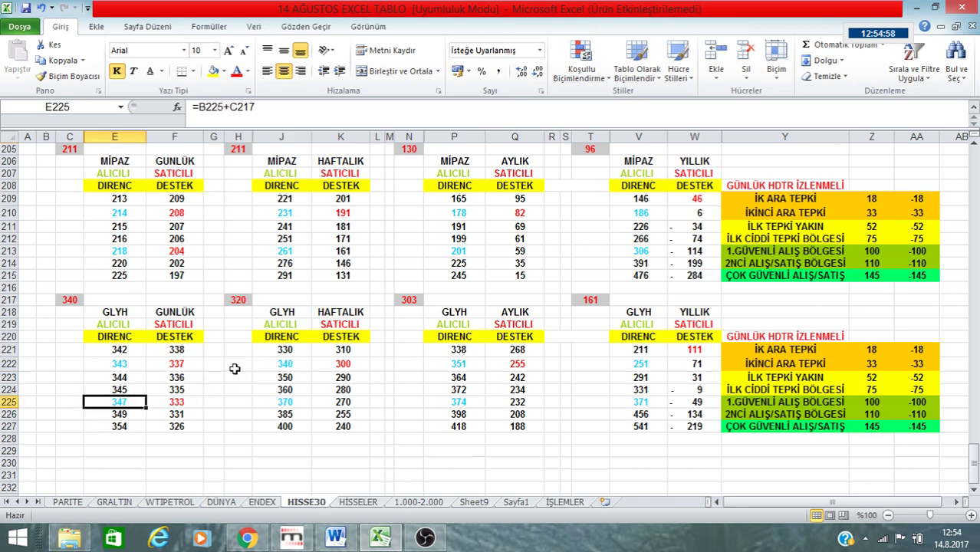
left_click(287, 365)
left_click(129, 412)
left_click(128, 402)
left_click(295, 404)
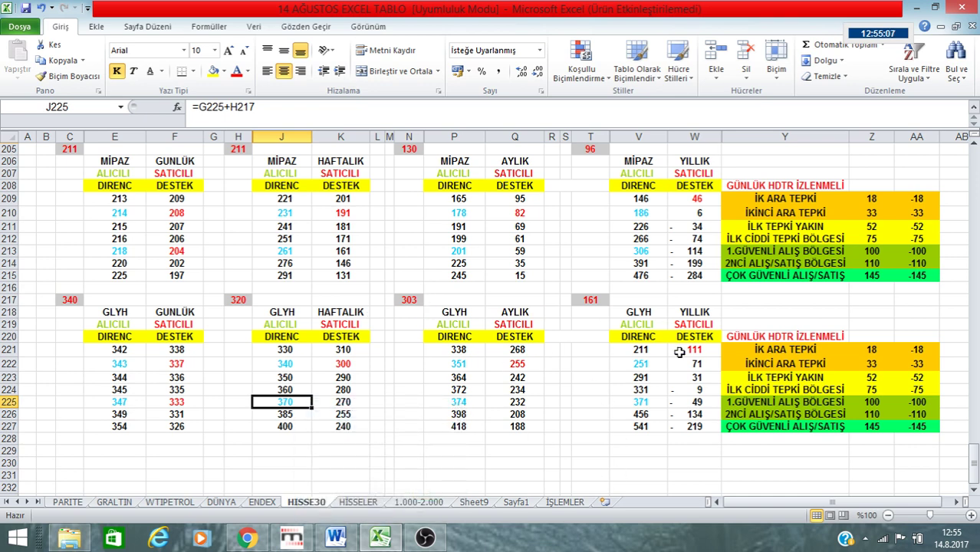
- Compare GLYH's yearly resistance in V225 with the weekly levels in J222 and J225 and the daily level in E225
left_click(656, 404)
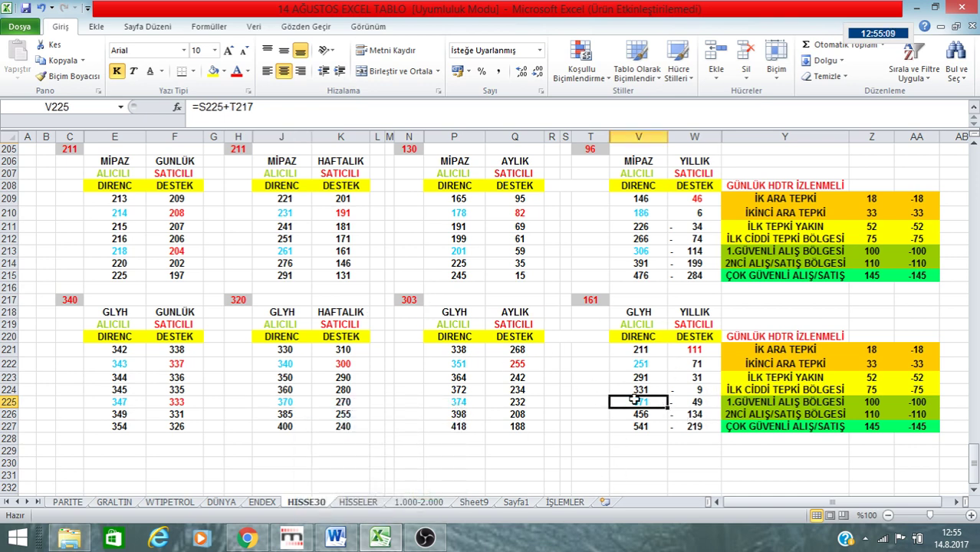
left_click(281, 404)
left_click(284, 367)
left_click(295, 402)
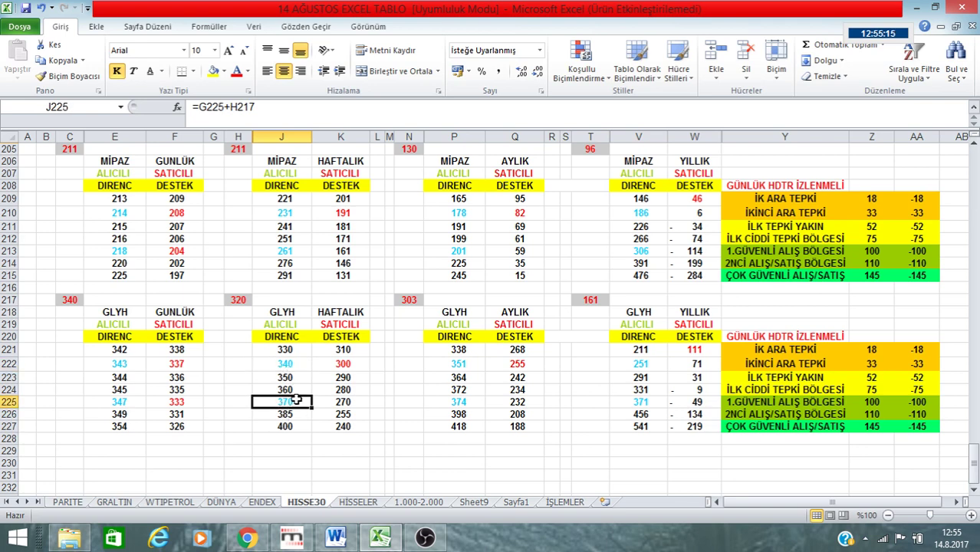
left_click(132, 403)
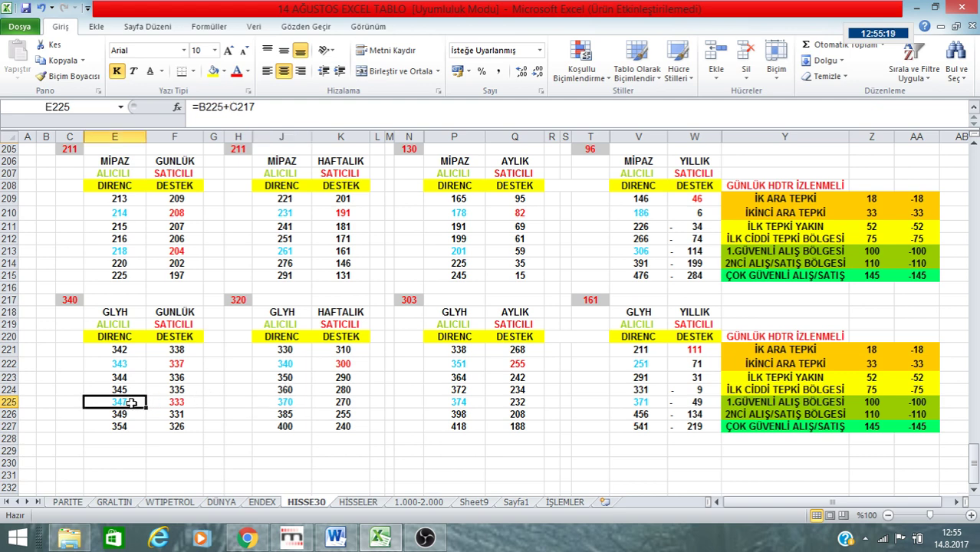
left_click(286, 404)
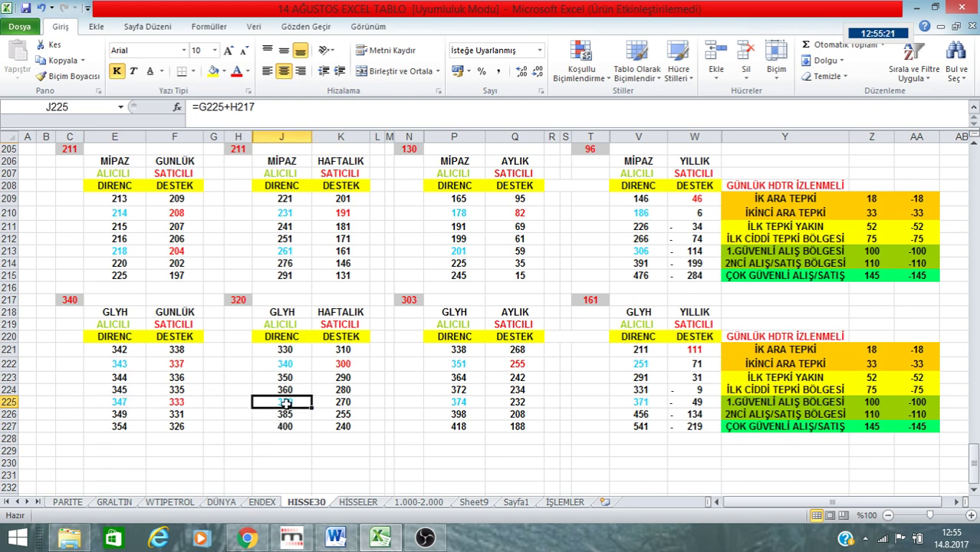
left_click(286, 365)
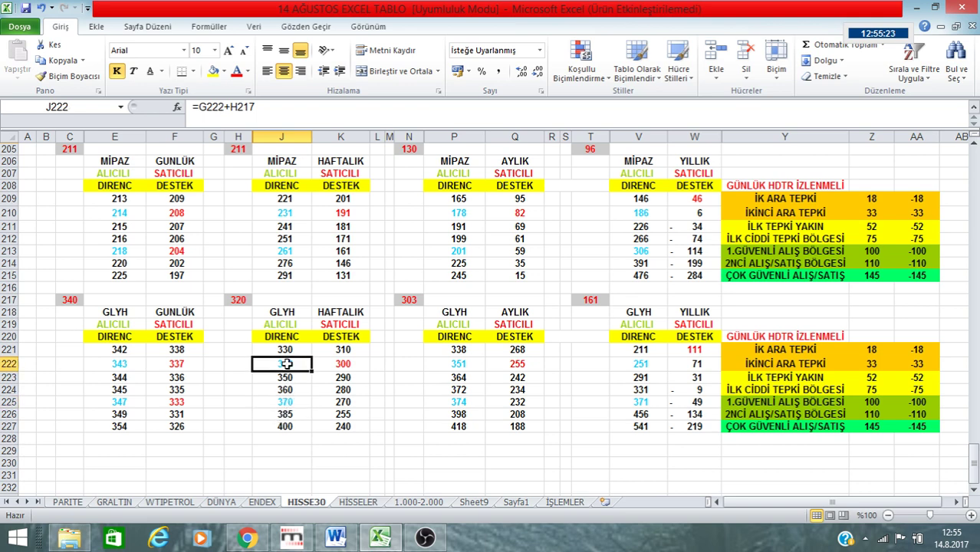
left_click(294, 402)
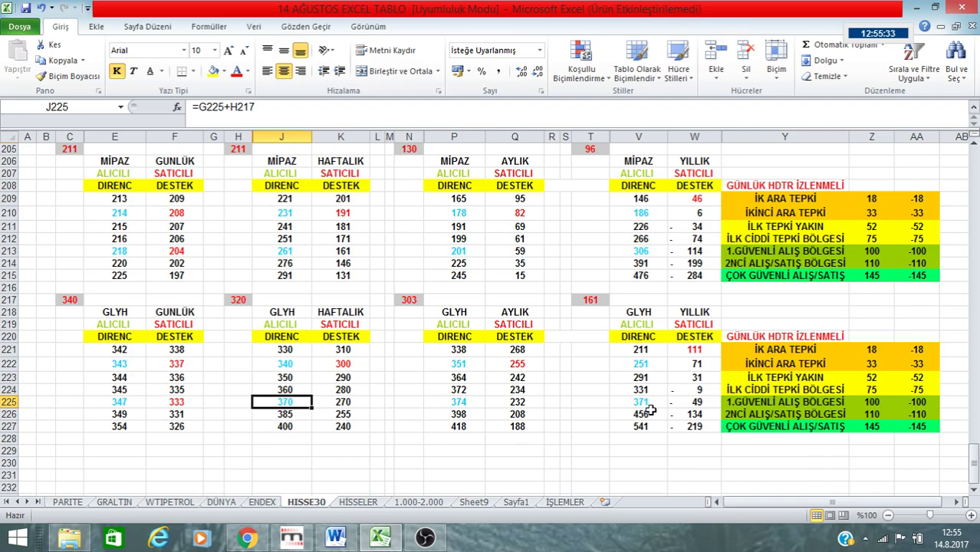
- Switch to Matriks, set the GLYHO chart to the Aylık period and examine its full price history and recent years
left_click(291, 538)
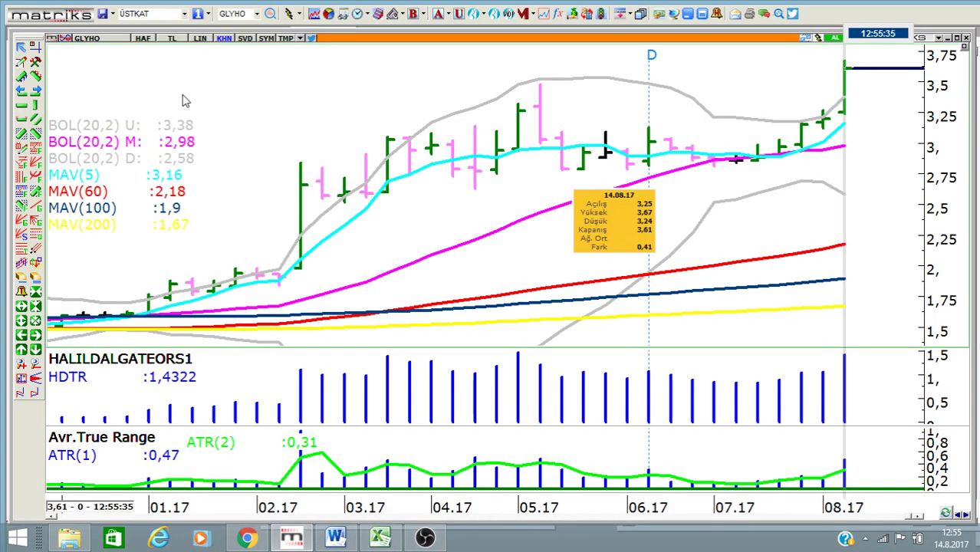
left_click(139, 40)
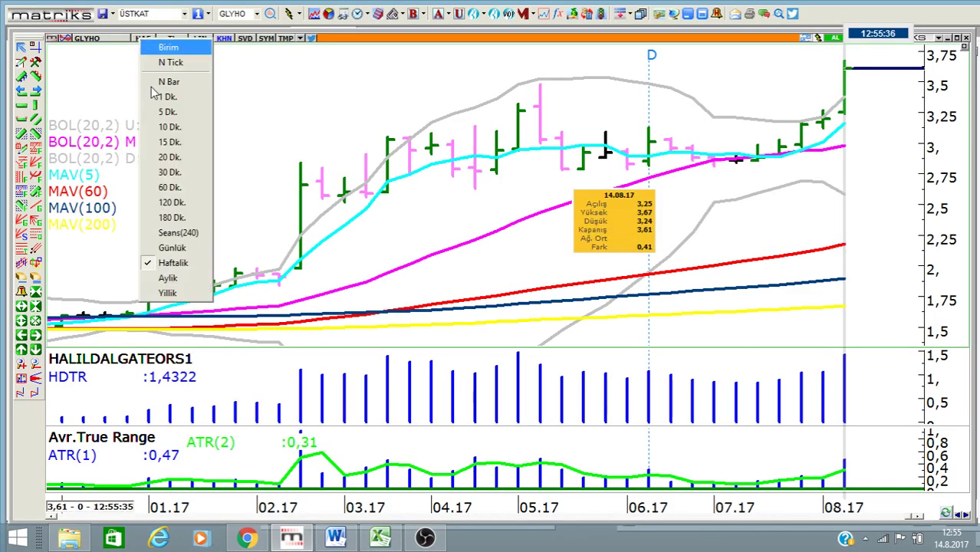
left_click(172, 280)
scroll(371, 184, "down", 5)
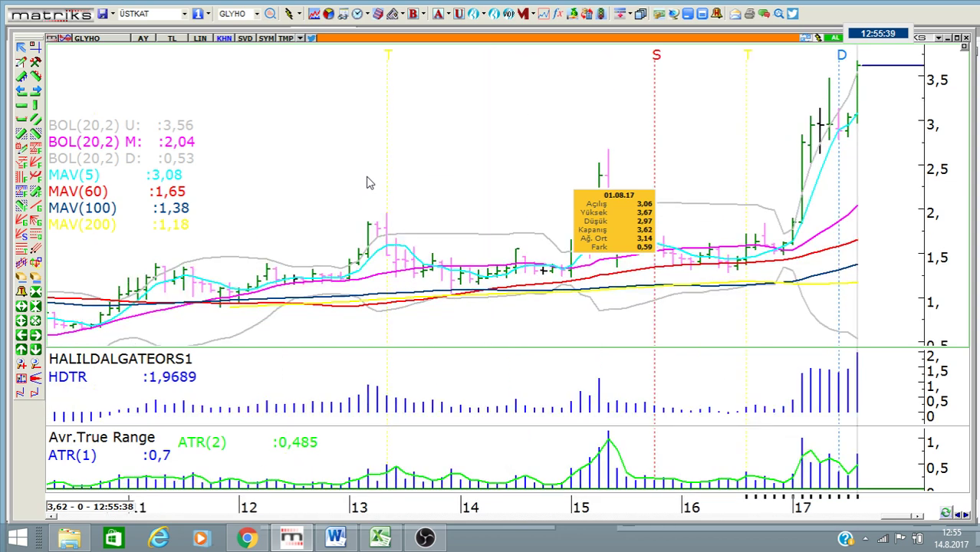
scroll(370, 183, "down", 8)
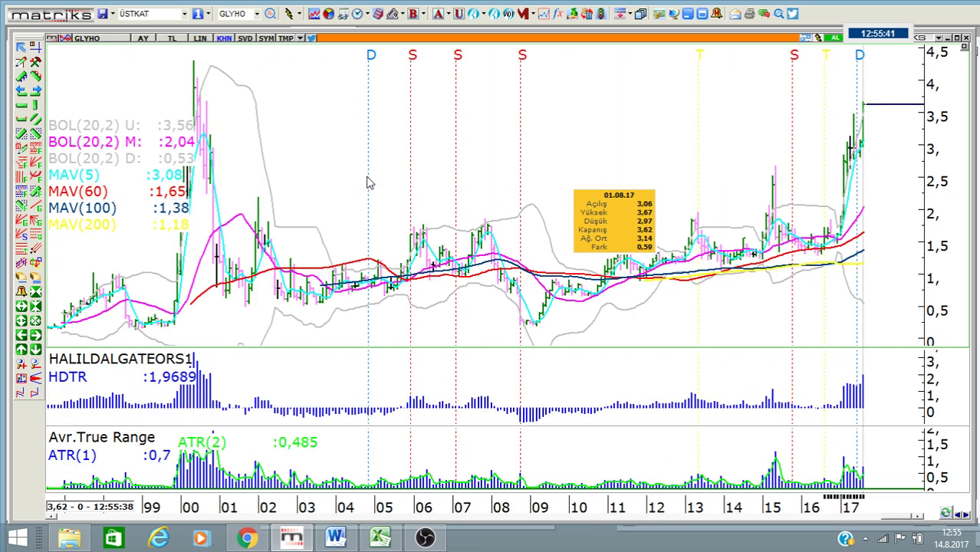
scroll(370, 184, "down", 2)
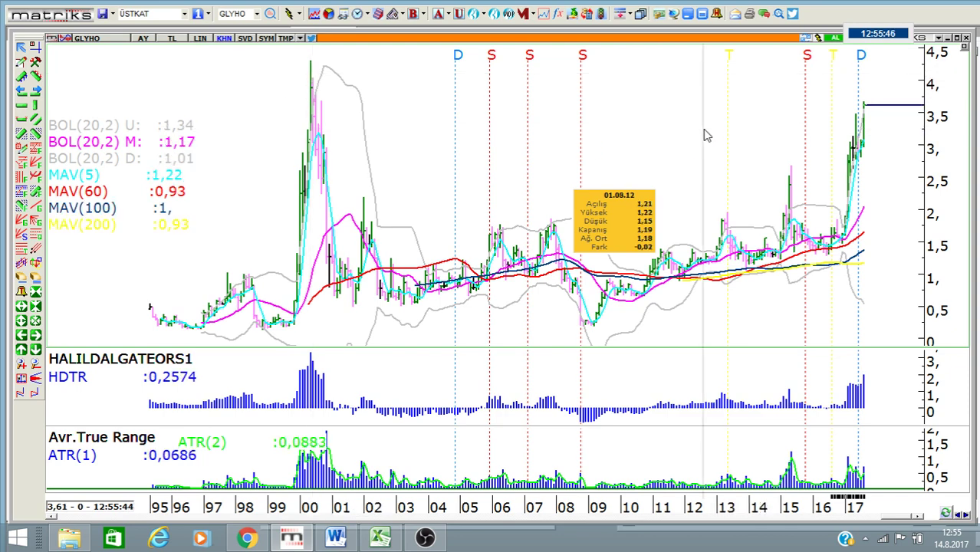
scroll(708, 136, "up", 3)
scroll(707, 136, "up", 3)
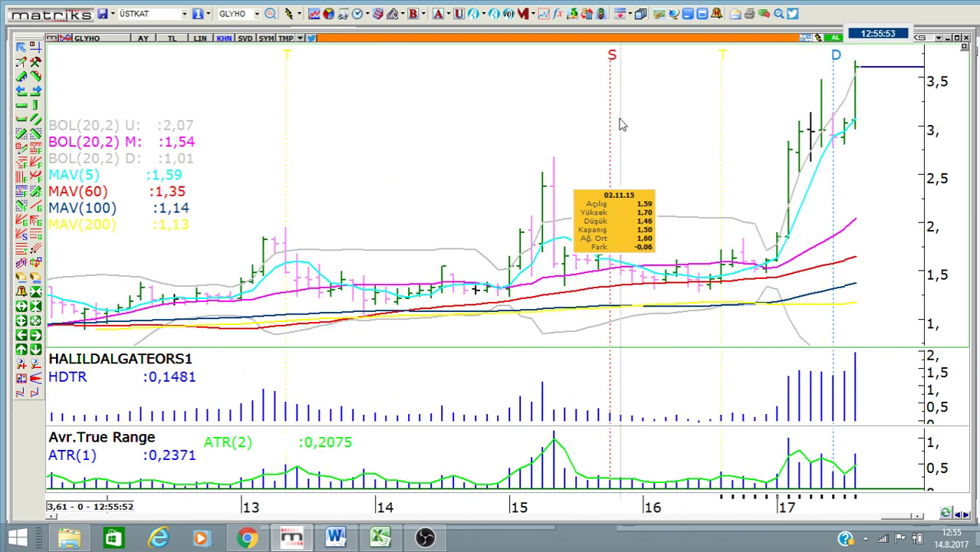
- Start a symbol search for MIP, dismiss it, and set the GLYHO chart to the Seans(240) period
type("MIP")
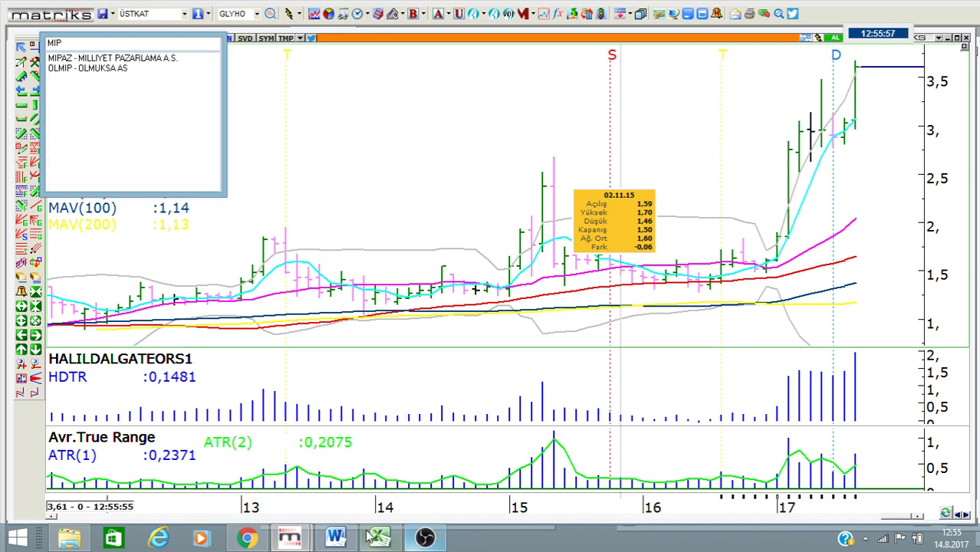
left_click(412, 205)
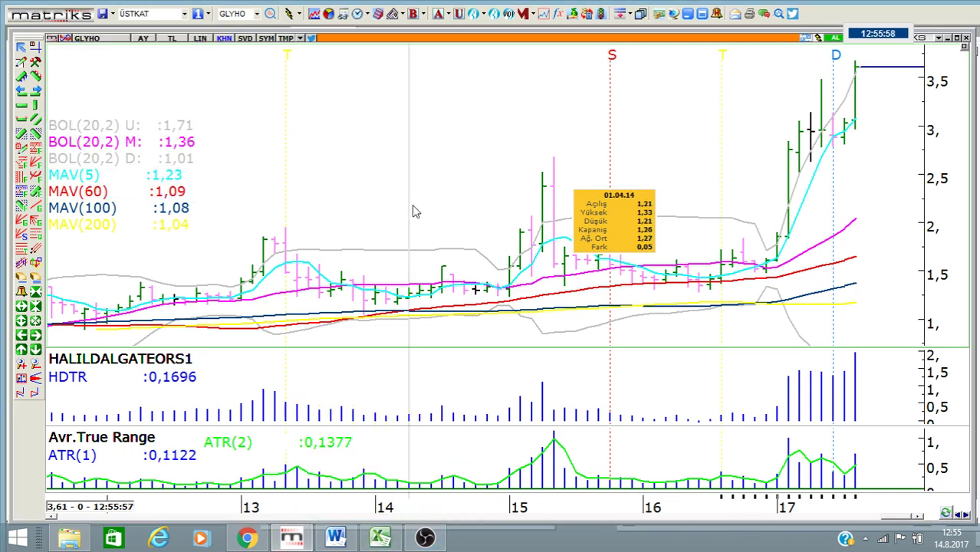
left_click(144, 39)
left_click(184, 236)
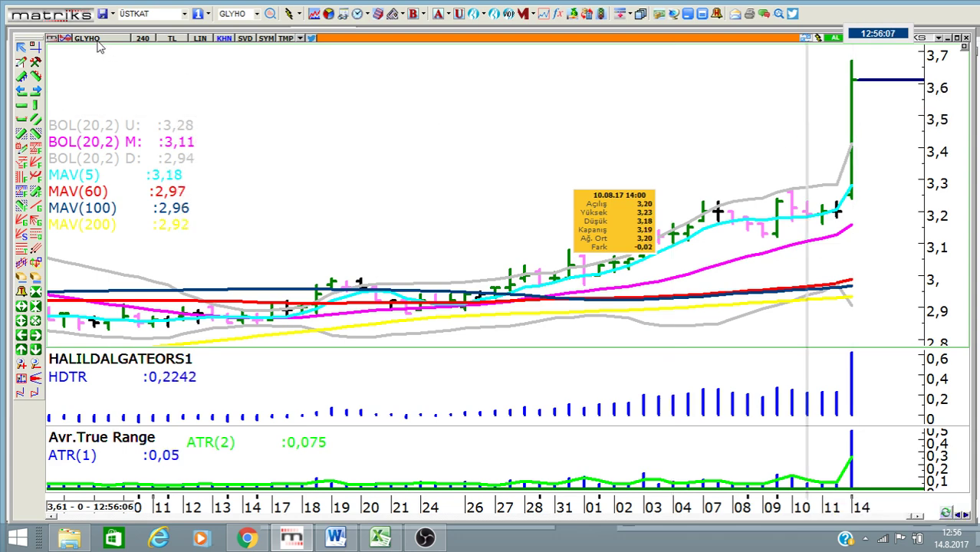
- Set the GLYHO chart to the Günlük period and draw a horizontal line through the May 2017 price peak at about 3.5
left_click(142, 38)
left_click(173, 245)
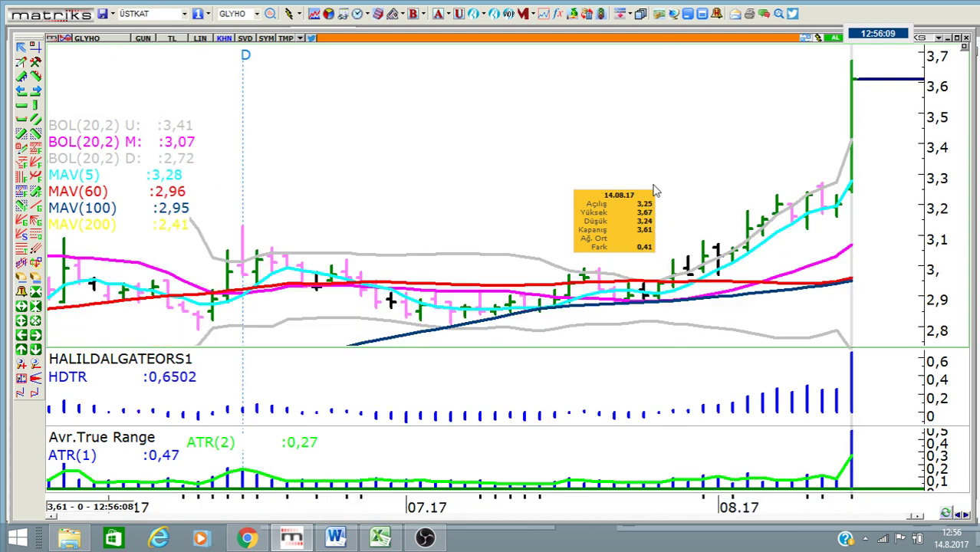
scroll(821, 152, "down", 5)
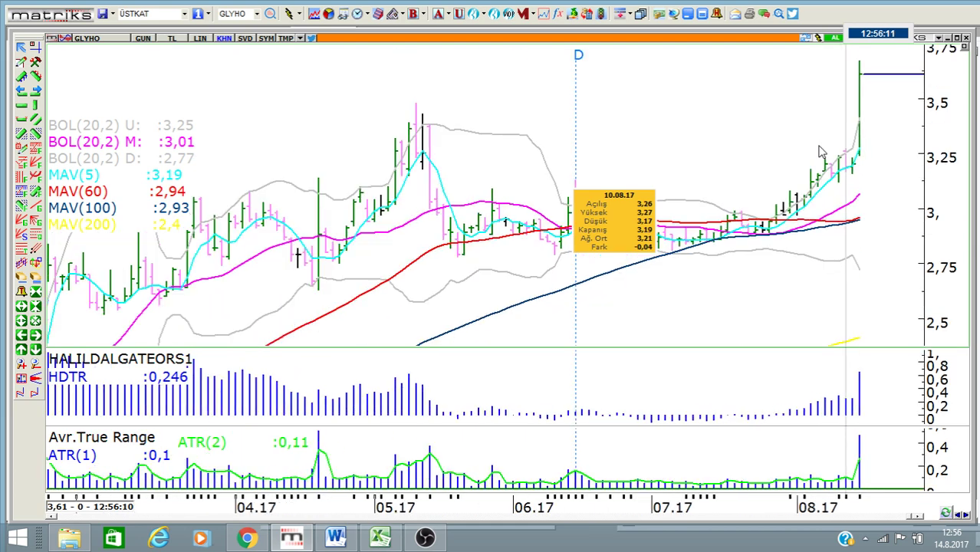
scroll(263, 92, "down", 3)
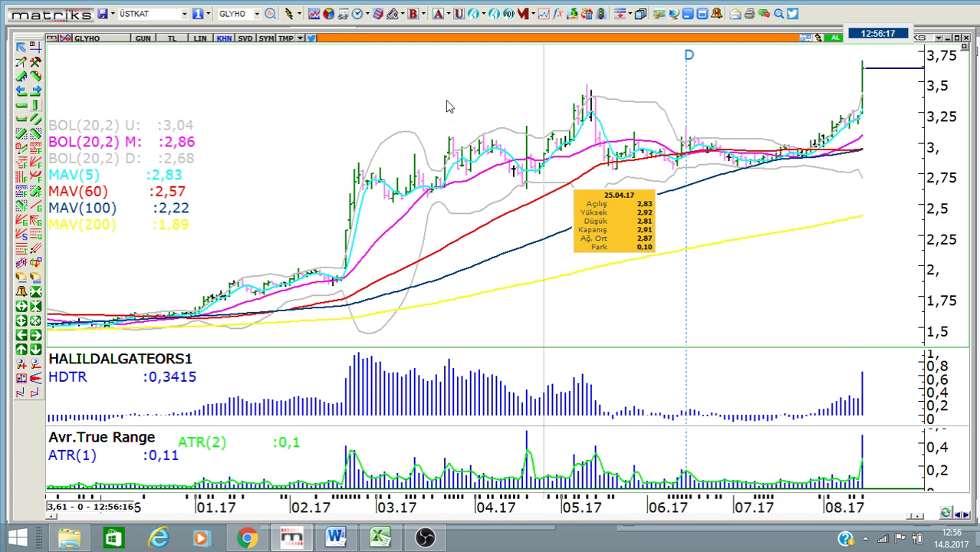
left_click(587, 84)
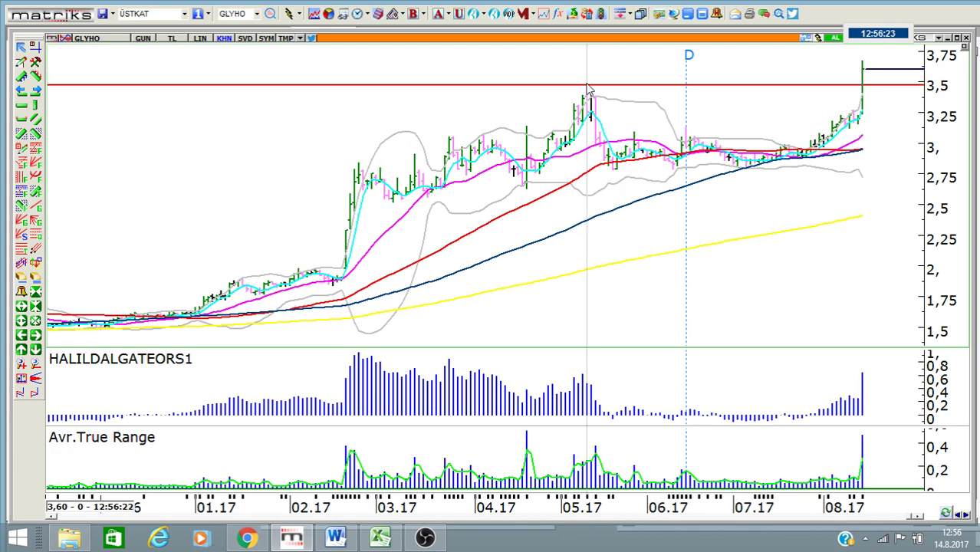
- Switch to Excel and compare GLYH's resistance levels: daily E225, weekly J225, monthly P226 and P227, and yearly V226
left_click(379, 537)
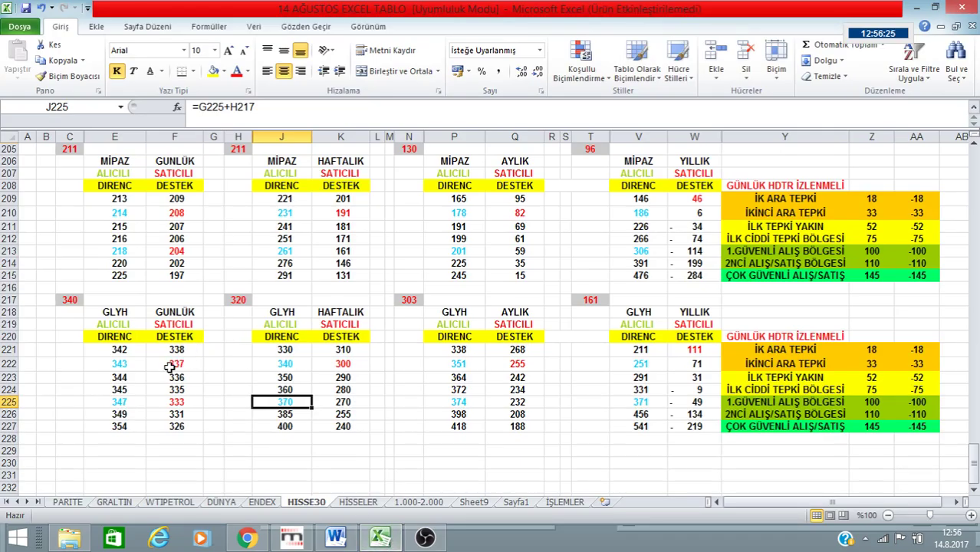
left_click(115, 401)
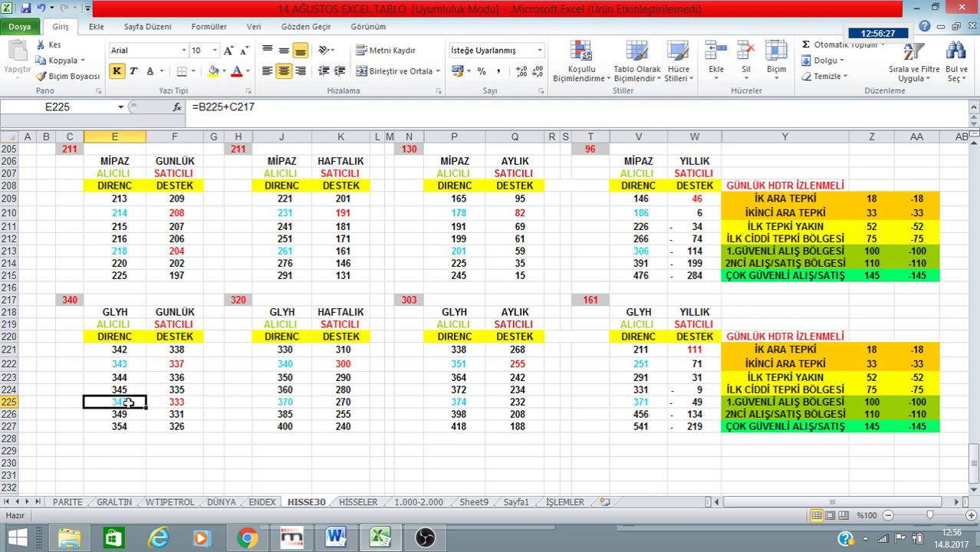
left_click(299, 404)
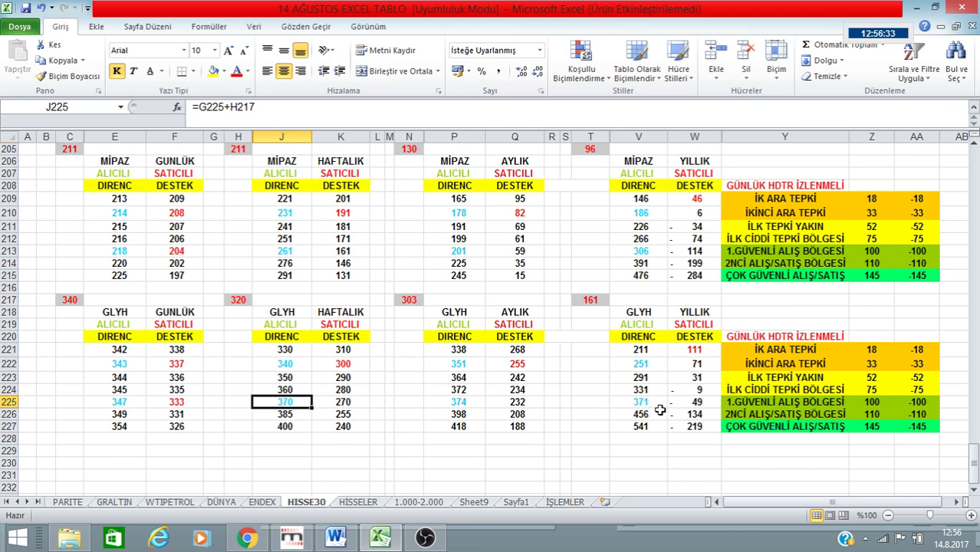
left_click(468, 429)
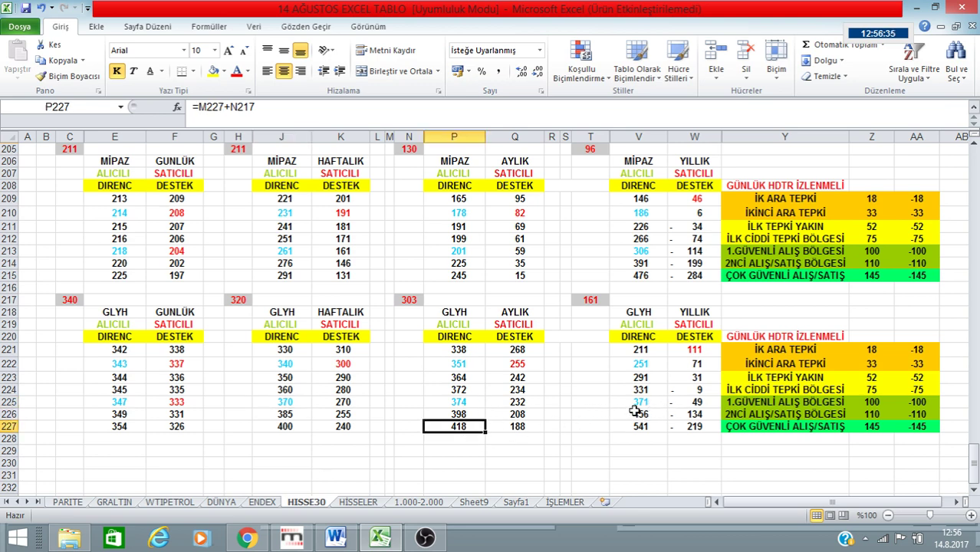
left_click(656, 416)
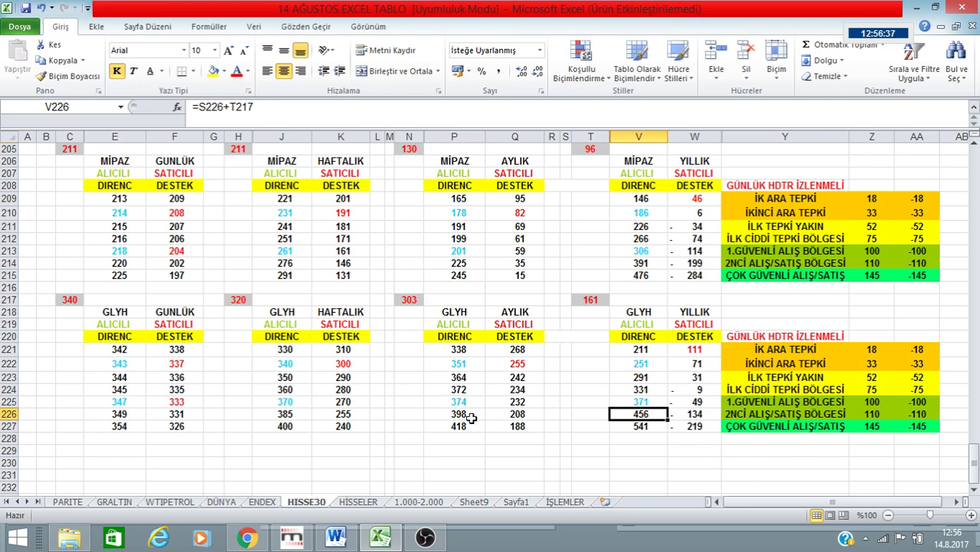
left_click(470, 417)
- Find the MİPAZ block in the Excel table, switch to Matriks and load the MIPAZ chart
left_click(324, 262)
scroll(201, 370, "up", 2)
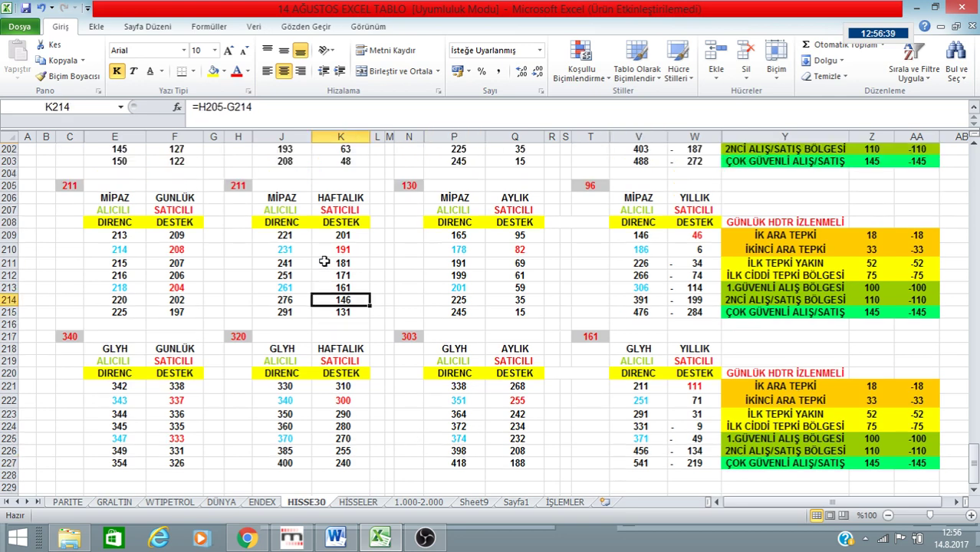
scroll(172, 372, "down", 1)
scroll(217, 323, "up", 4)
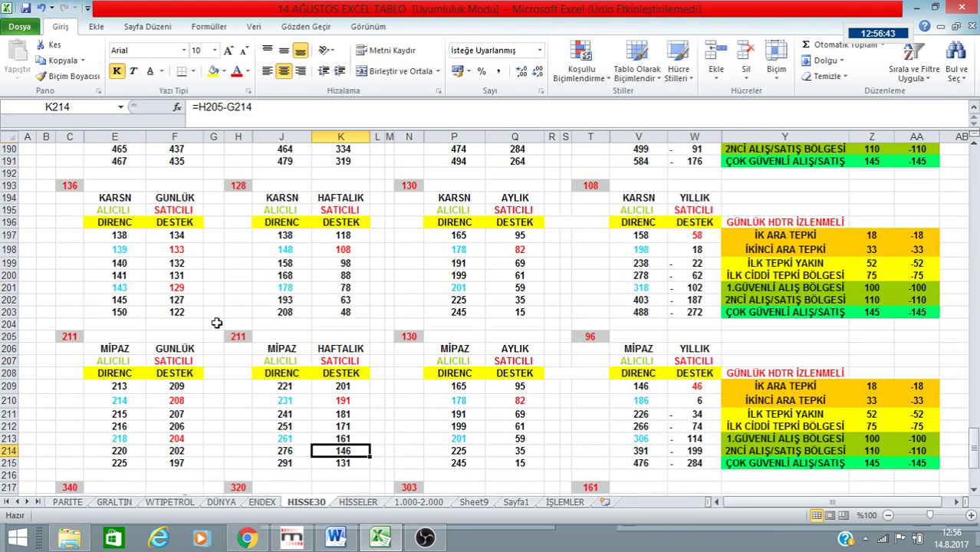
mouse_move(301, 541)
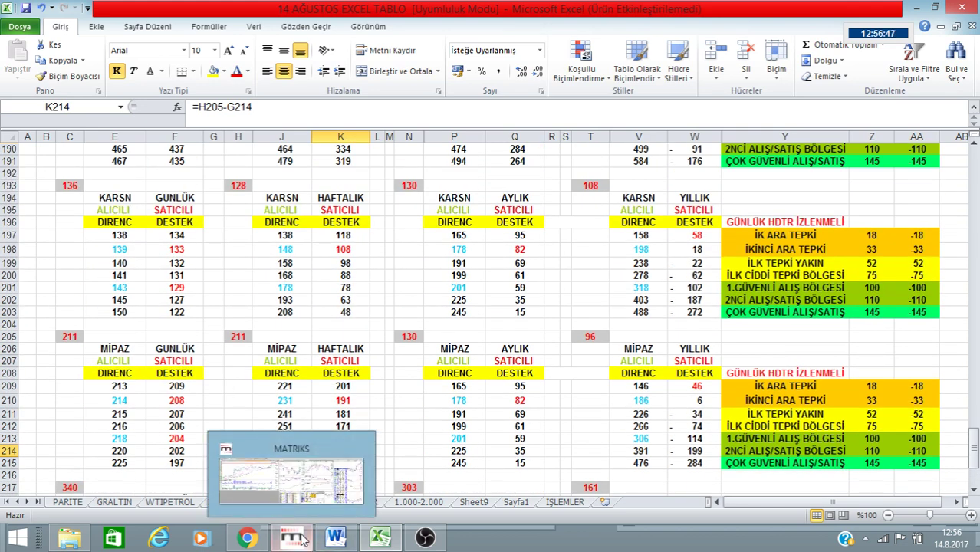
left_click(303, 540)
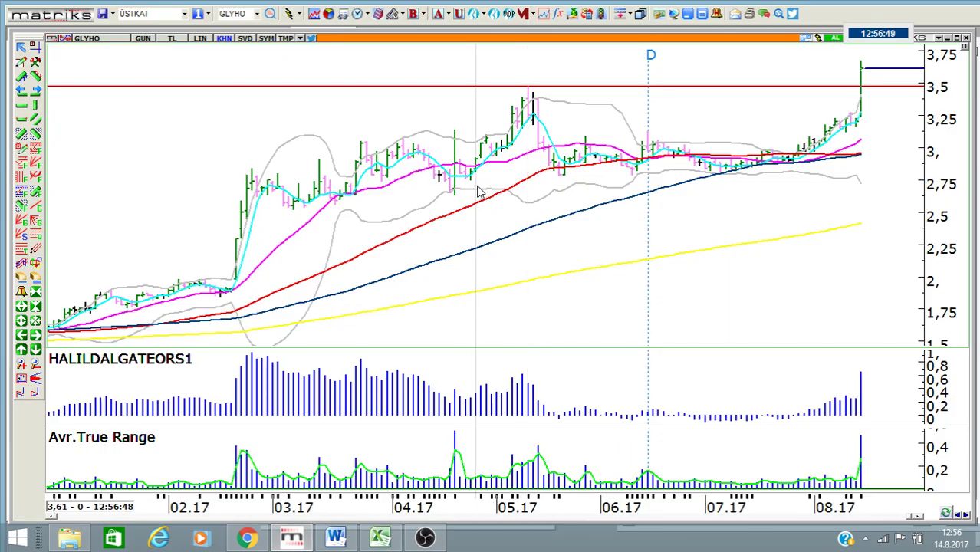
type("mipaz")
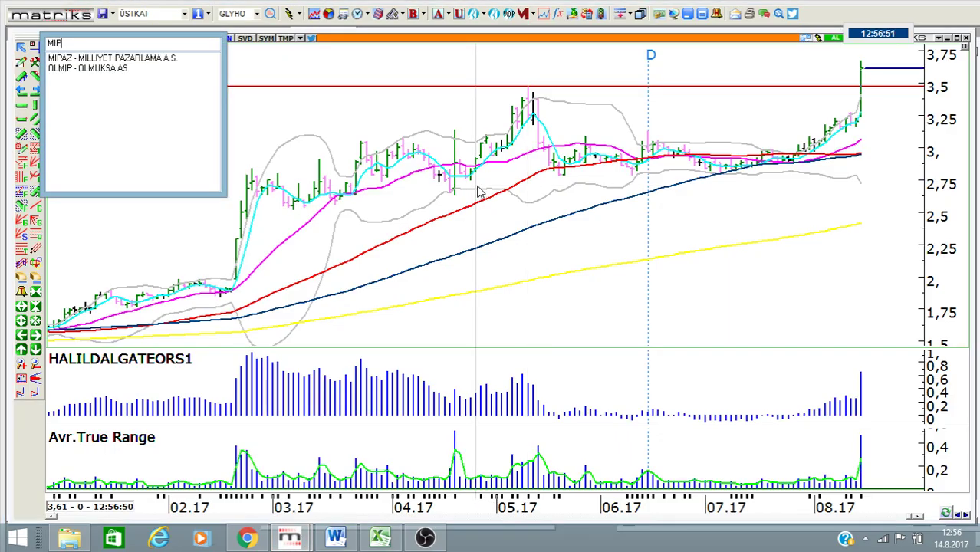
key("Return")
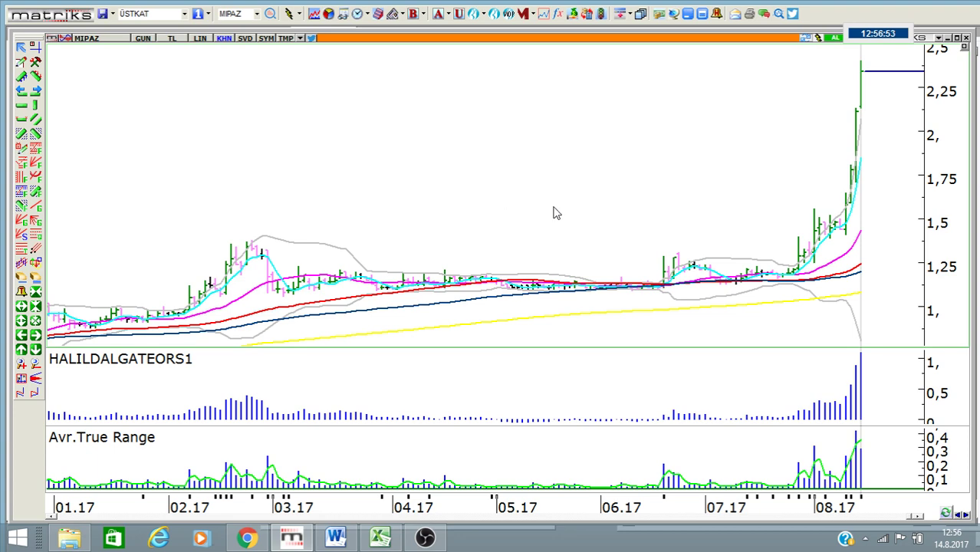
scroll(621, 202, "up", 2)
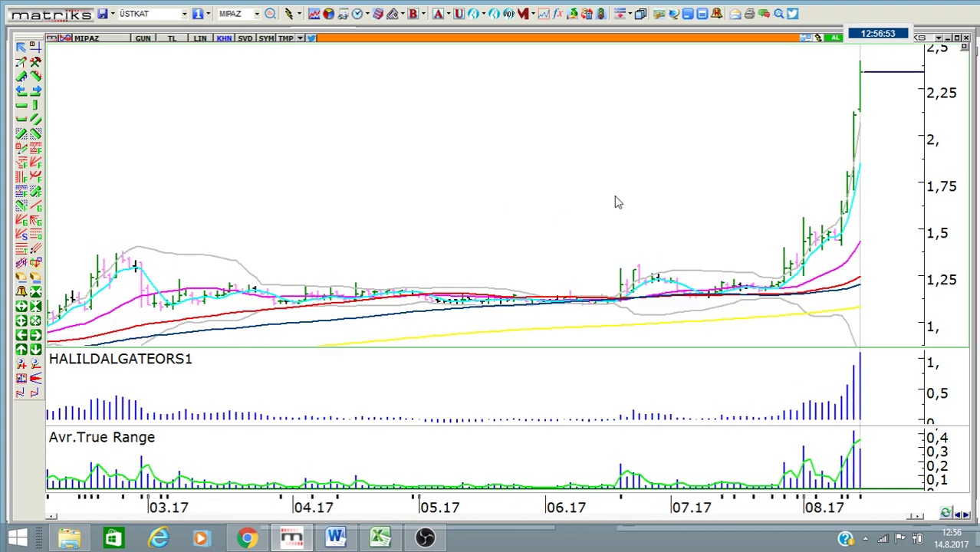
- Set the MIPAZ chart to the Yıllık period and read the price data of its 2000 and 2006 bars
left_click(145, 38)
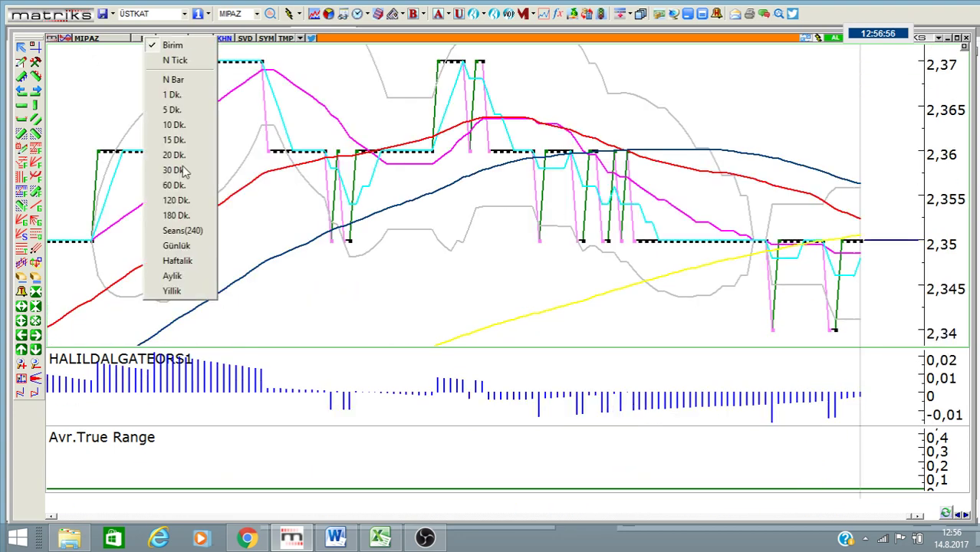
left_click(206, 292)
scroll(721, 210, "up", 3)
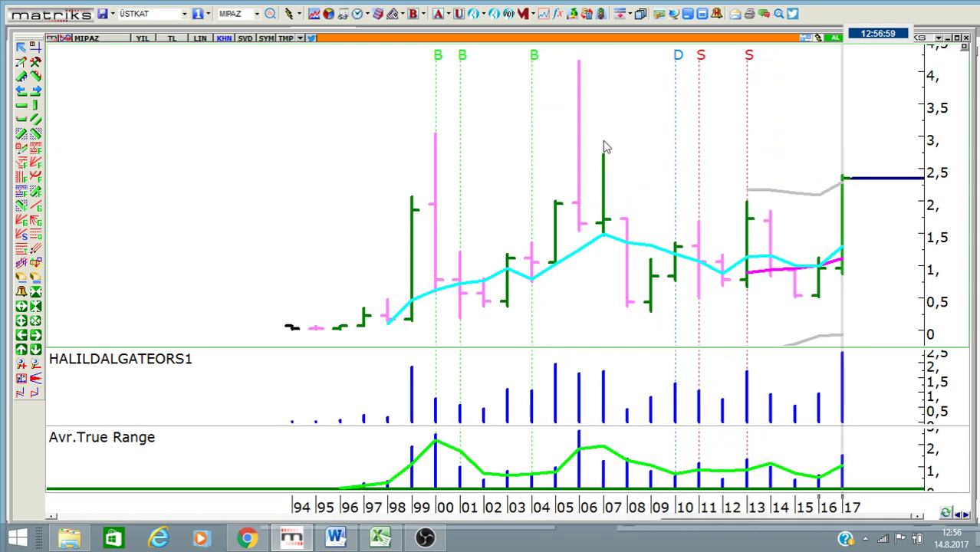
mouse_move(580, 129)
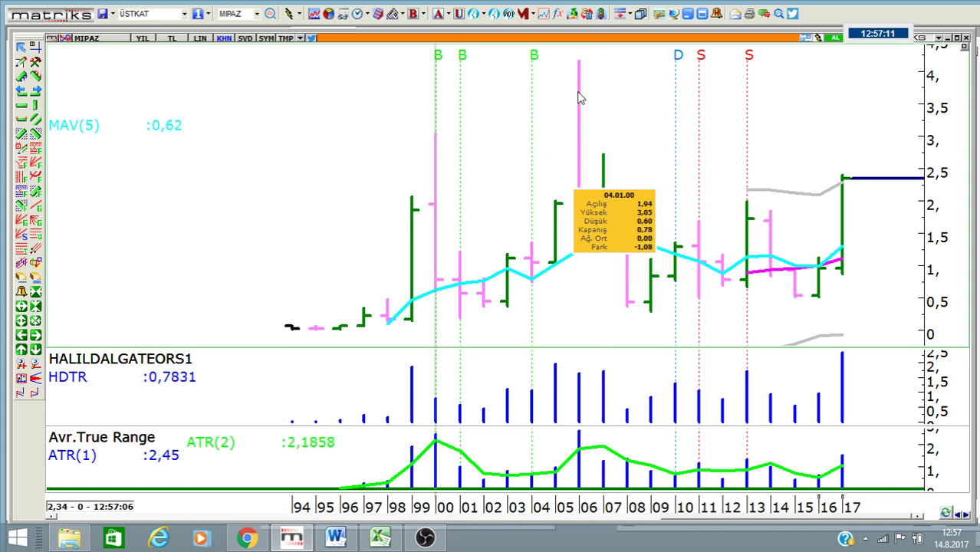
scroll(603, 160, "up", 3)
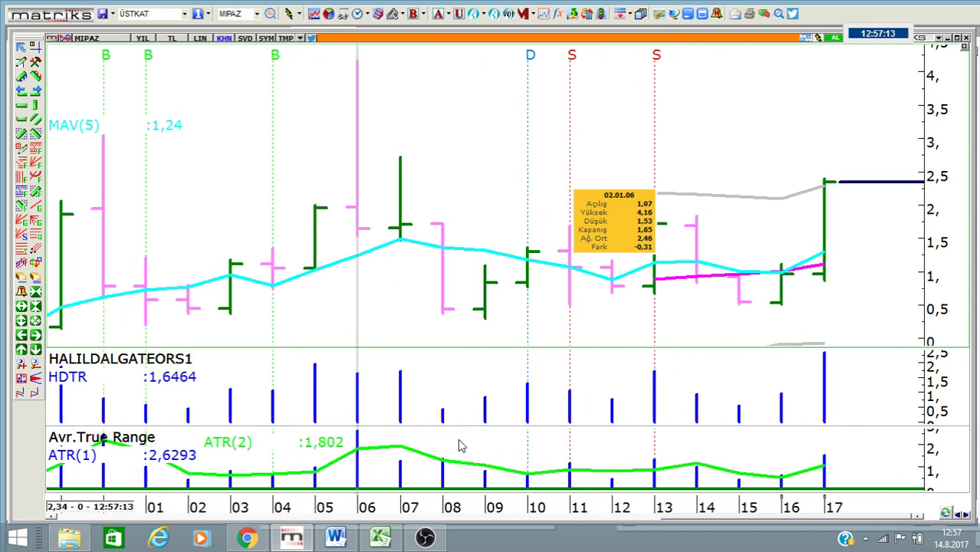
- Set the MIPAZ chart to the Aylık period, then switch to Excel and view the MİPAZ levels
left_click(142, 37)
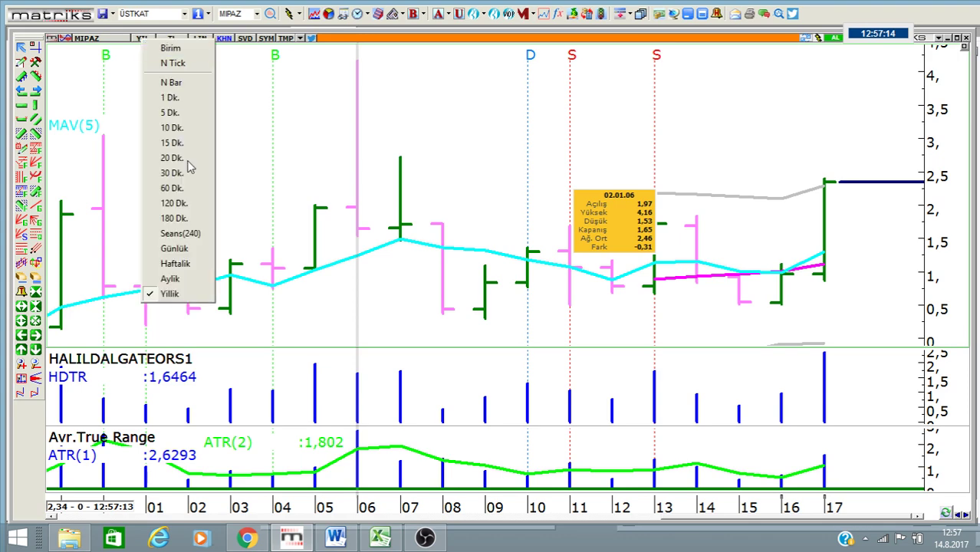
left_click(201, 280)
left_click(380, 537)
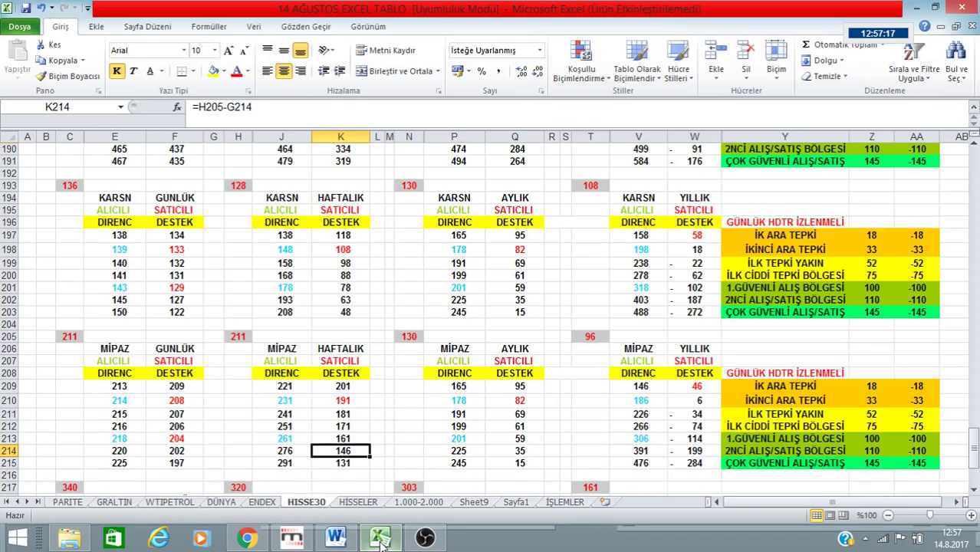
scroll(386, 386, "down", 2)
scroll(245, 393, "down", 4)
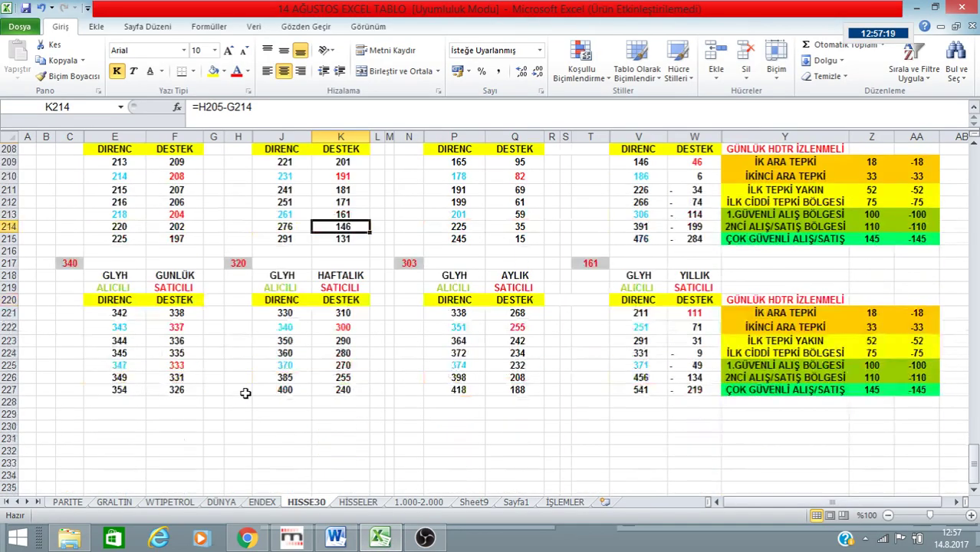
scroll(245, 393, "up", 5)
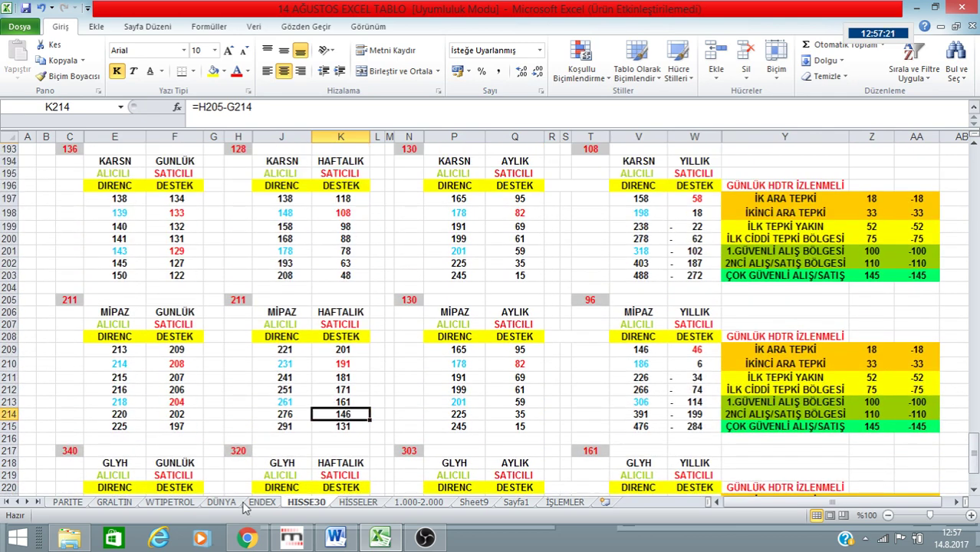
- Switch back to Matriks and set the MIPAZ chart to the Günlük period
left_click(305, 545)
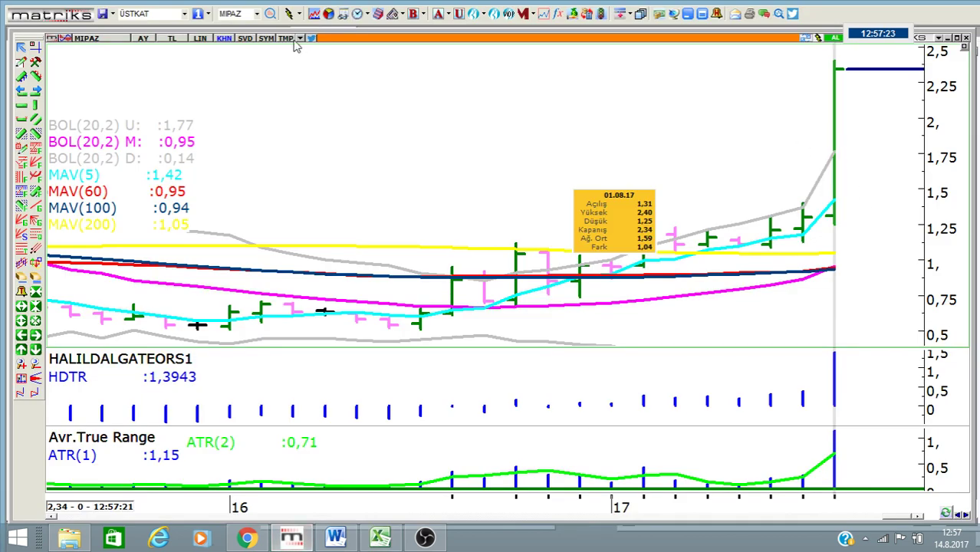
left_click(147, 40)
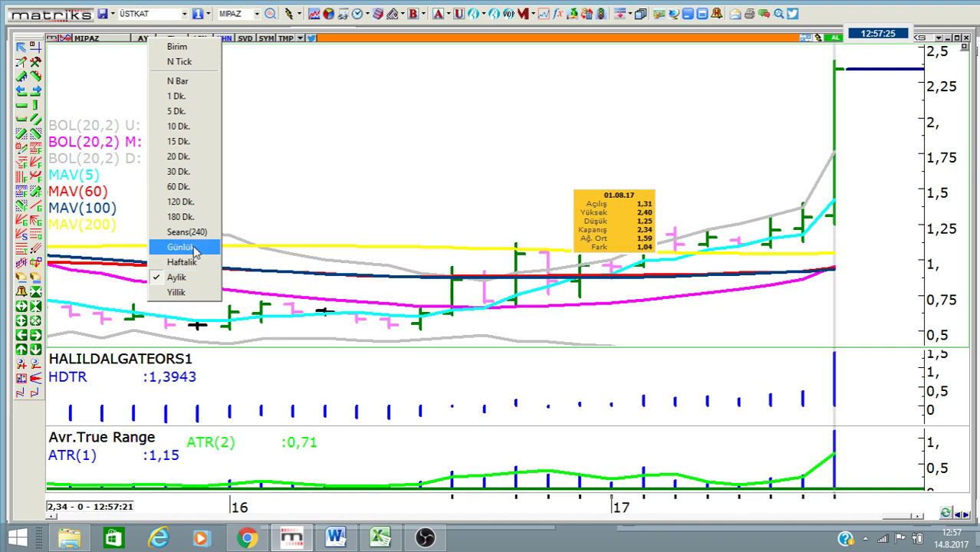
left_click(195, 247)
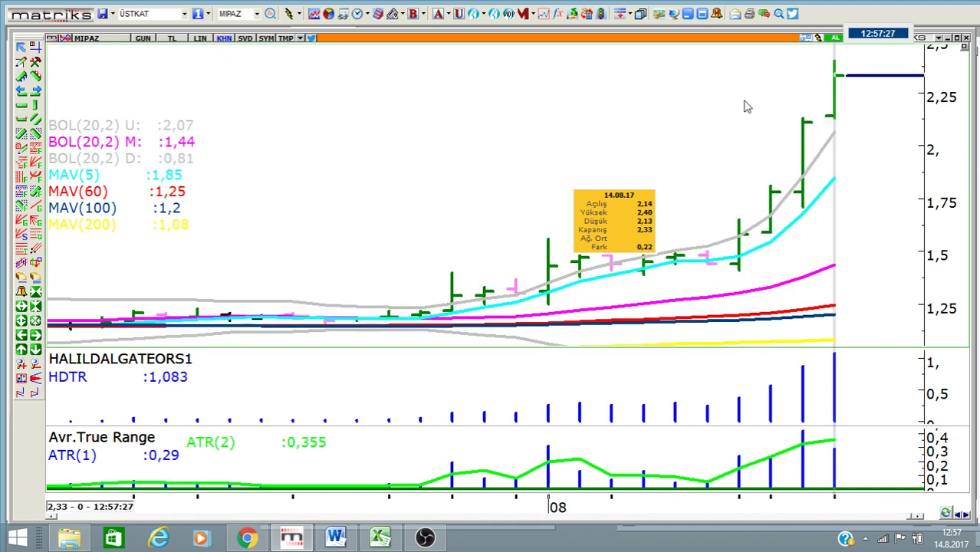
- Switch to Excel and compare MİPAZ's daily resistance in E215 with the weekly resistances in J210, J211 and J213
key("alt+Tab")
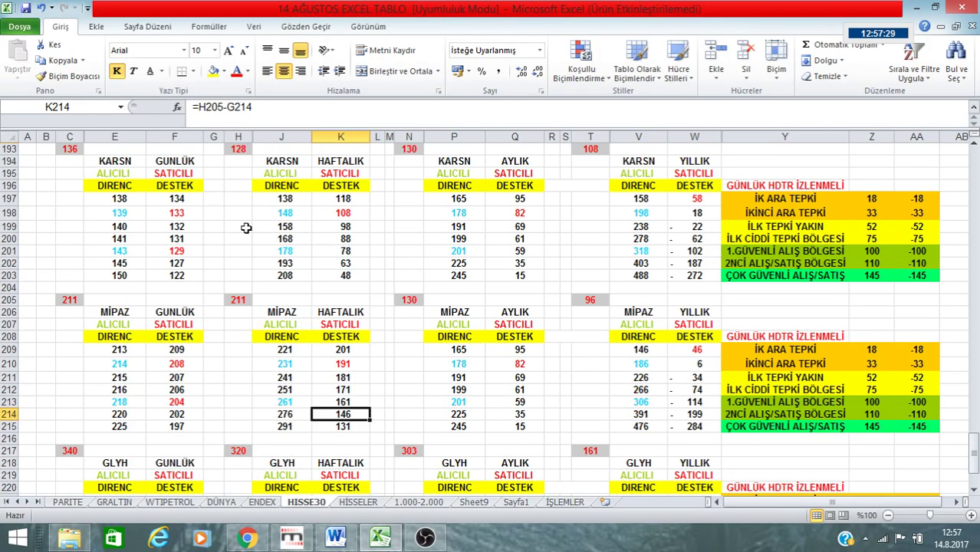
left_click(135, 424)
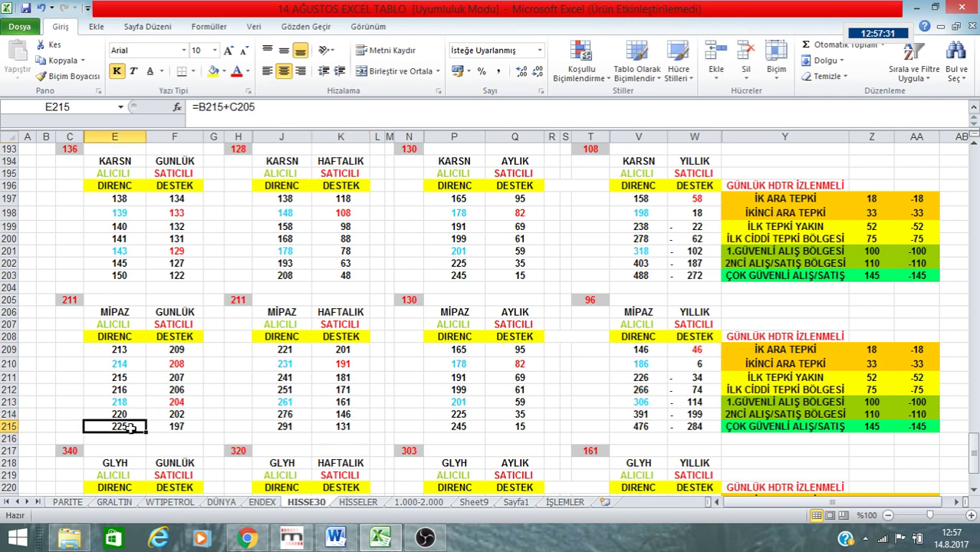
left_click(295, 364)
left_click(293, 405)
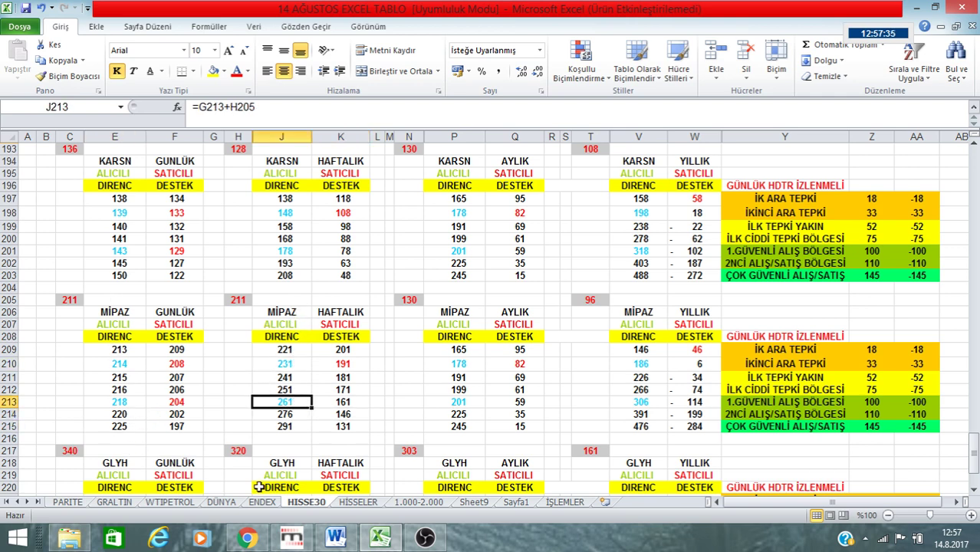
left_click(296, 366)
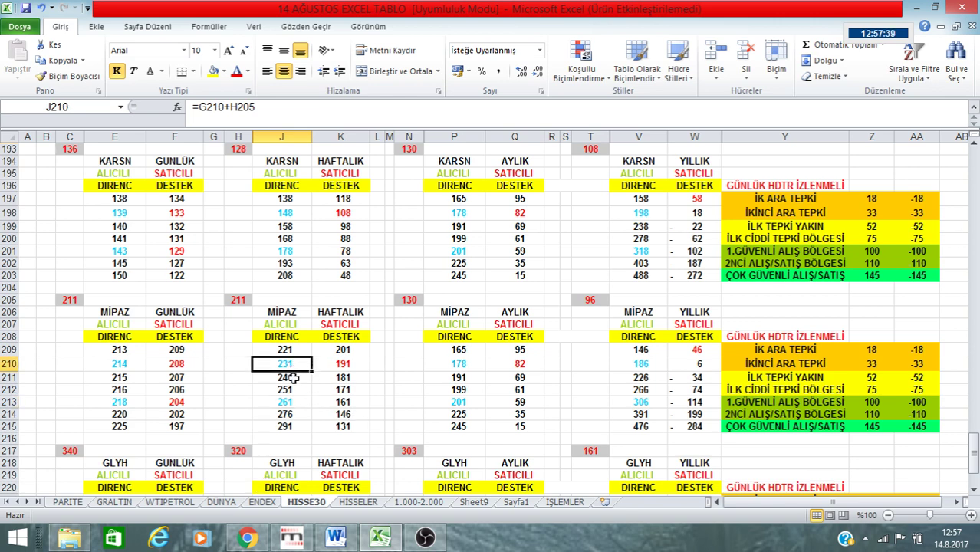
left_click(293, 378)
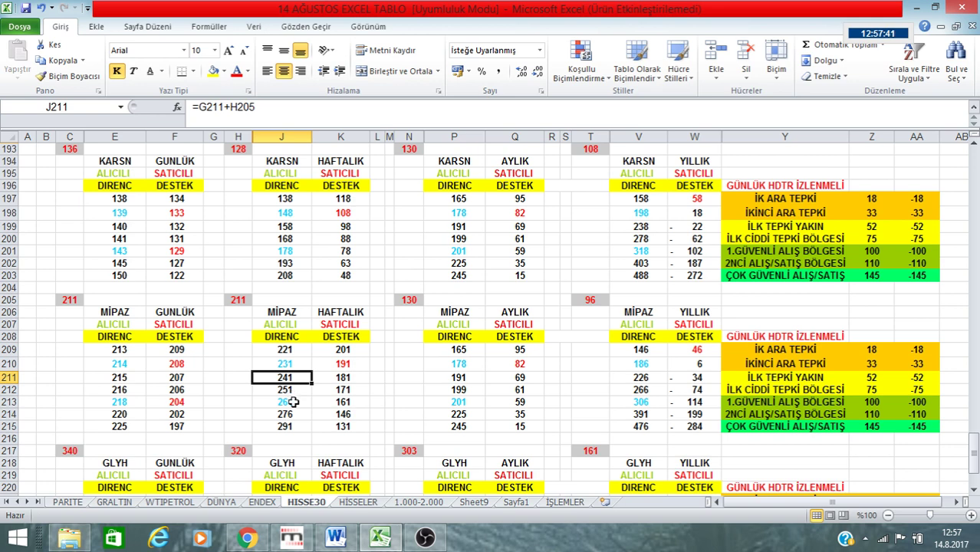
left_click(292, 402)
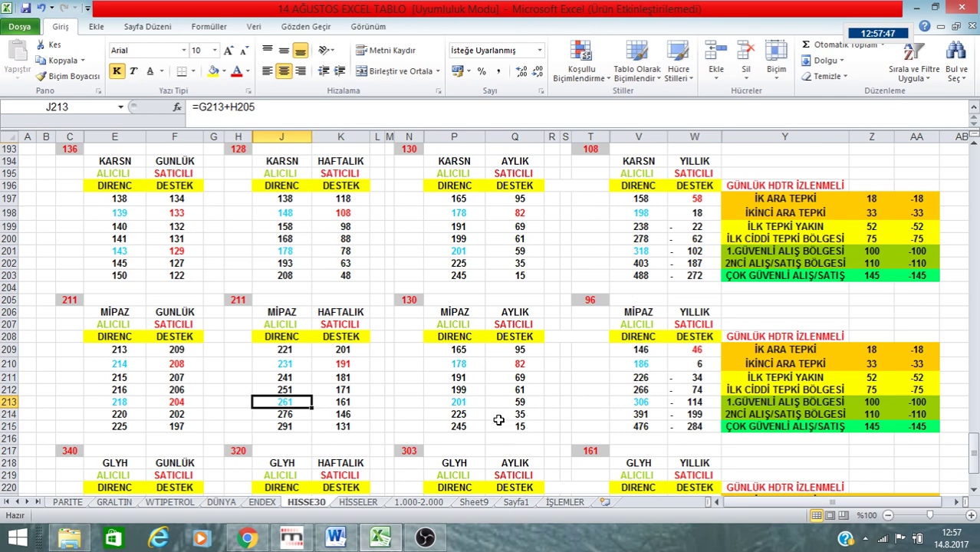
- Check MİPAZ's monthly resistance levels in P206:P215, focusing on the first safe zone in P213
left_click_drag(446, 311, 478, 424)
left_click(389, 377)
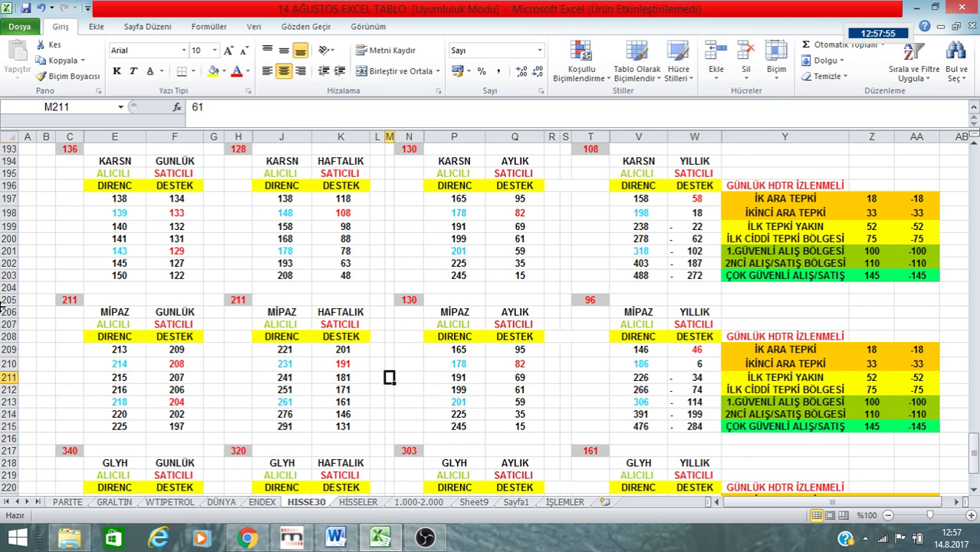
left_click(458, 404)
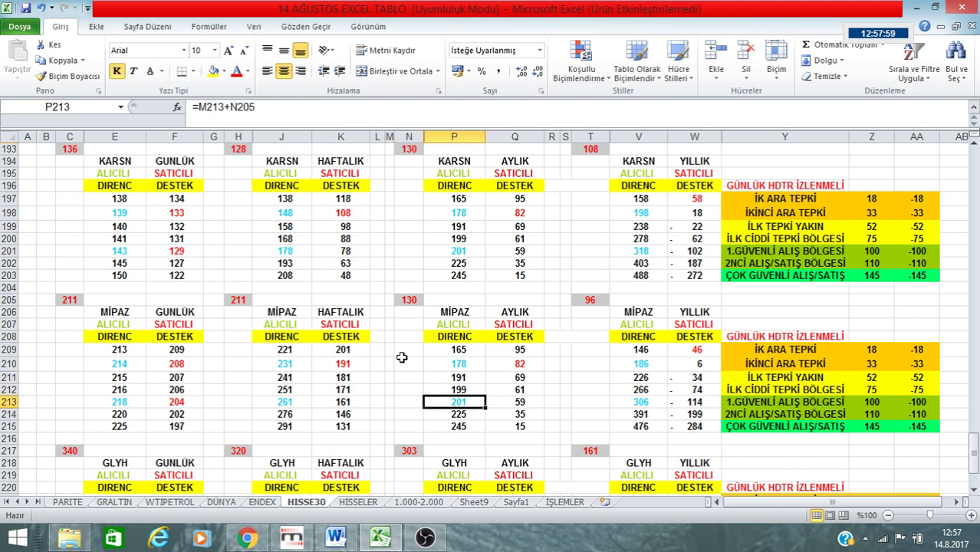
- Set MİPAZ's monthly base value in N205 to 200
left_click(411, 300)
type("20")
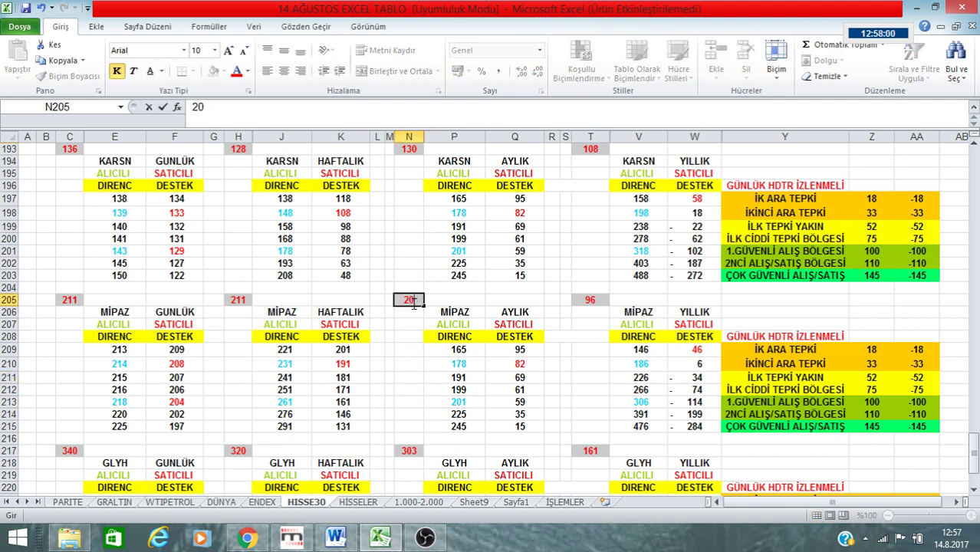
type("0")
left_click(412, 336)
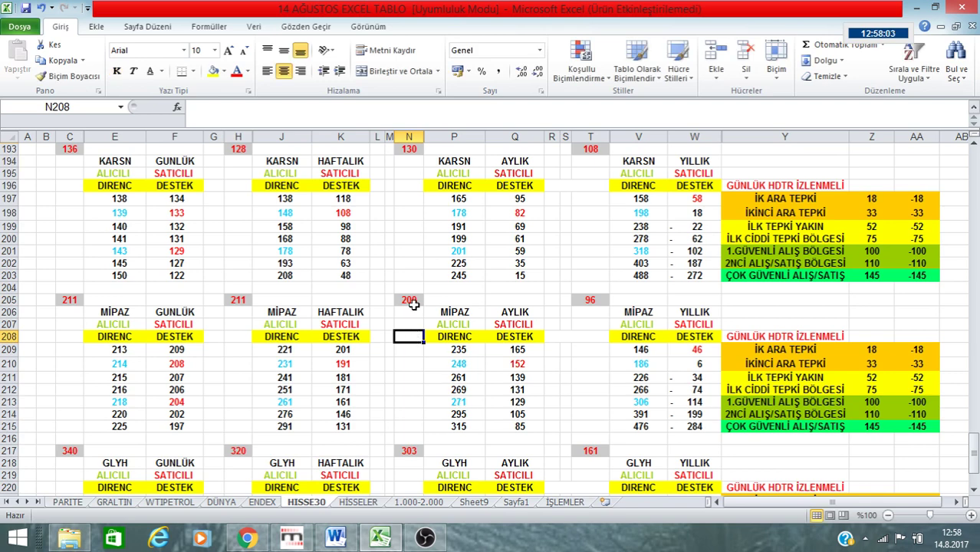
- Set MİPAZ's monthly base value in N205 to 201
left_click(412, 300)
type("2")
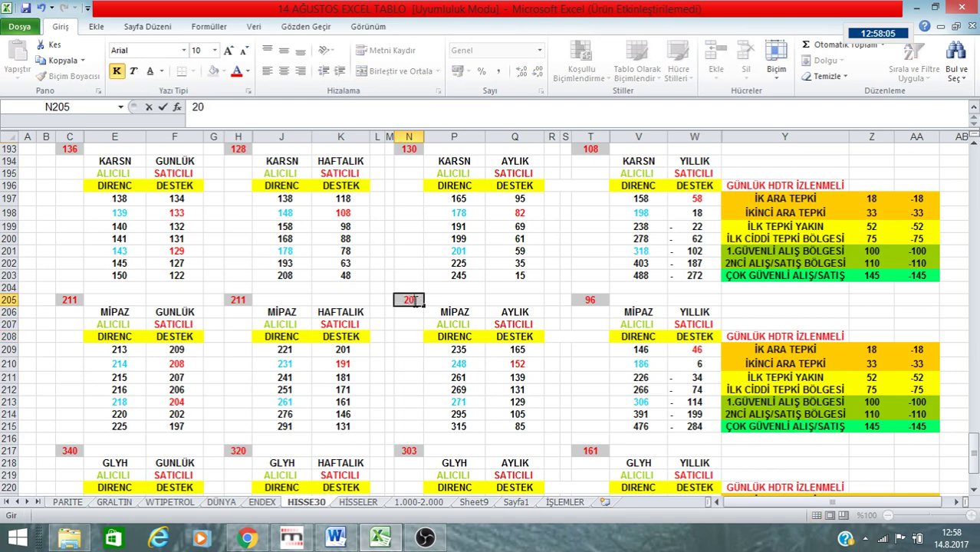
left_click(407, 363)
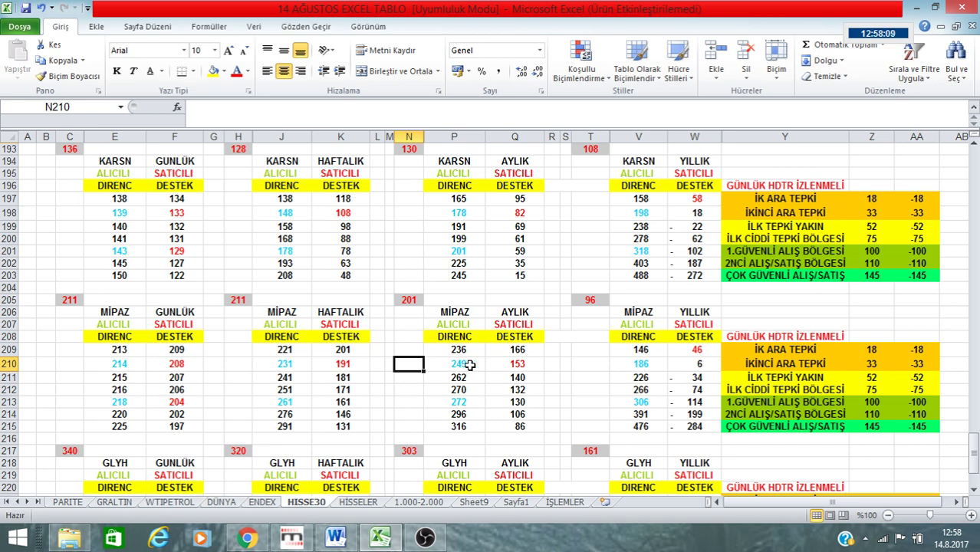
- Check MİPAZ's daily chart in Matriks against its monthly resistances in P209 and P210 of the Excel table
left_click(290, 538)
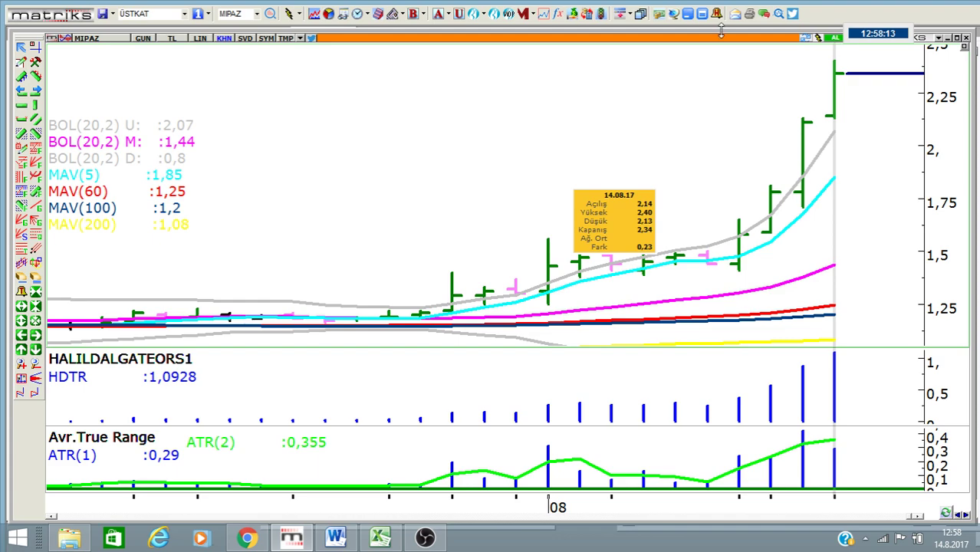
left_click(695, 16)
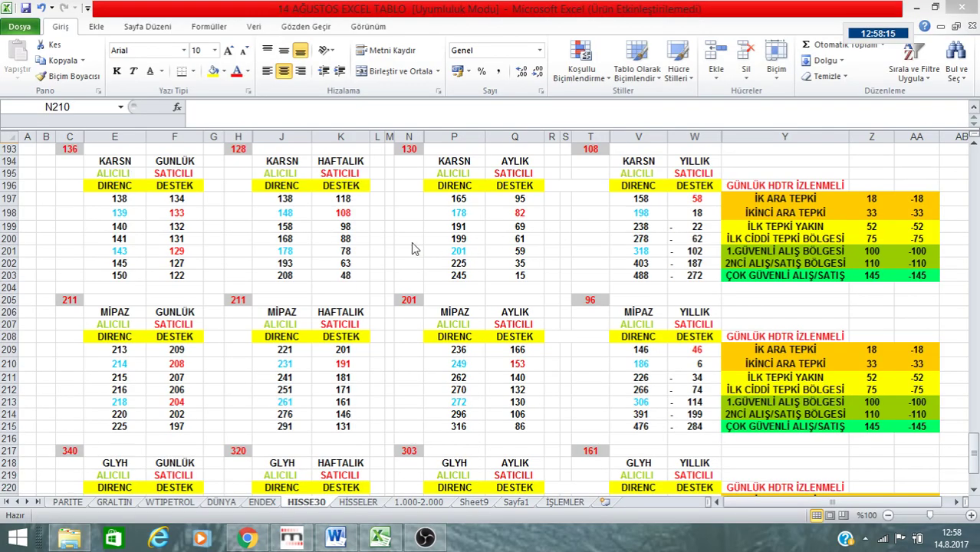
left_click(472, 349)
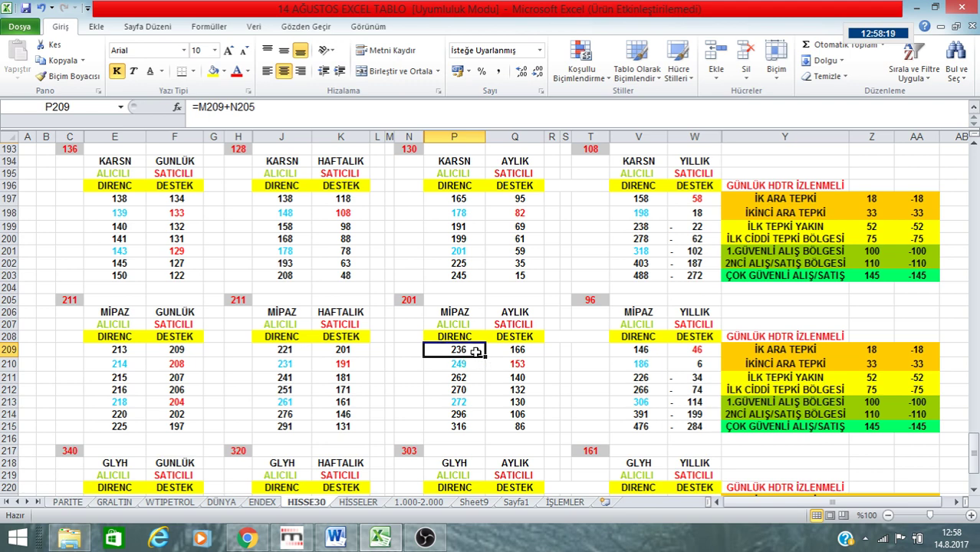
left_click(465, 364)
left_click(463, 350)
left_click(465, 365)
left_click(464, 349)
left_click(465, 363)
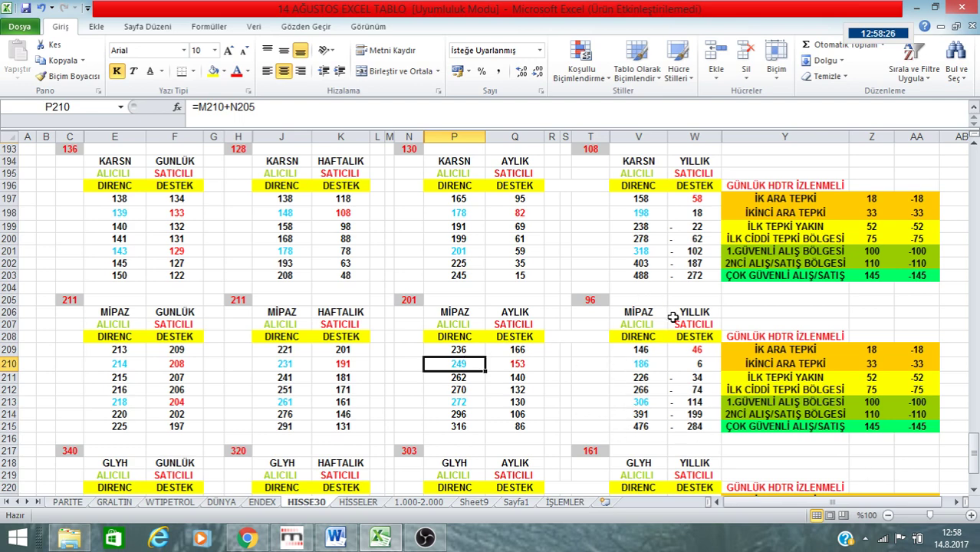
- Check MİPAZ's yearly resistance levels in V210:V213, finishing on the first safe zone in V213
left_click(661, 364)
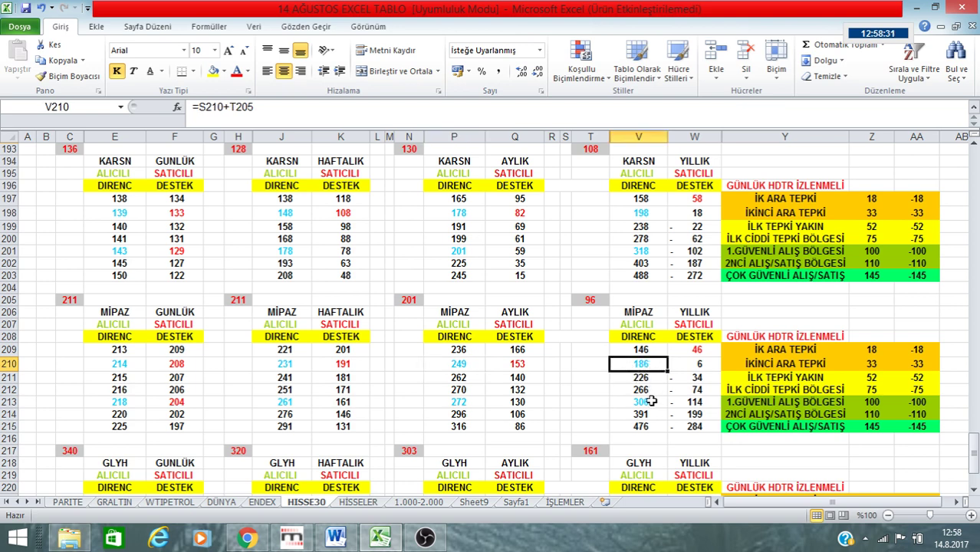
left_click(651, 379)
left_click(652, 390)
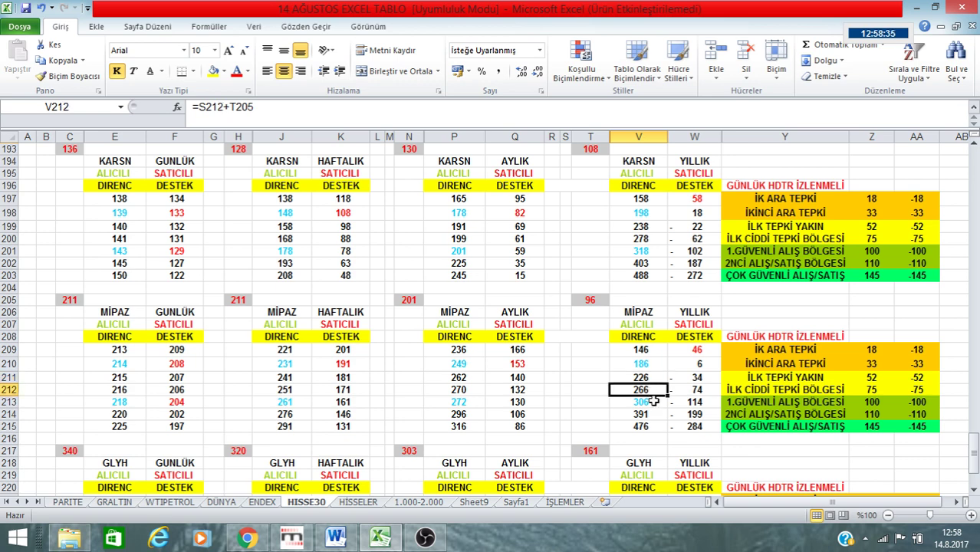
left_click(652, 365)
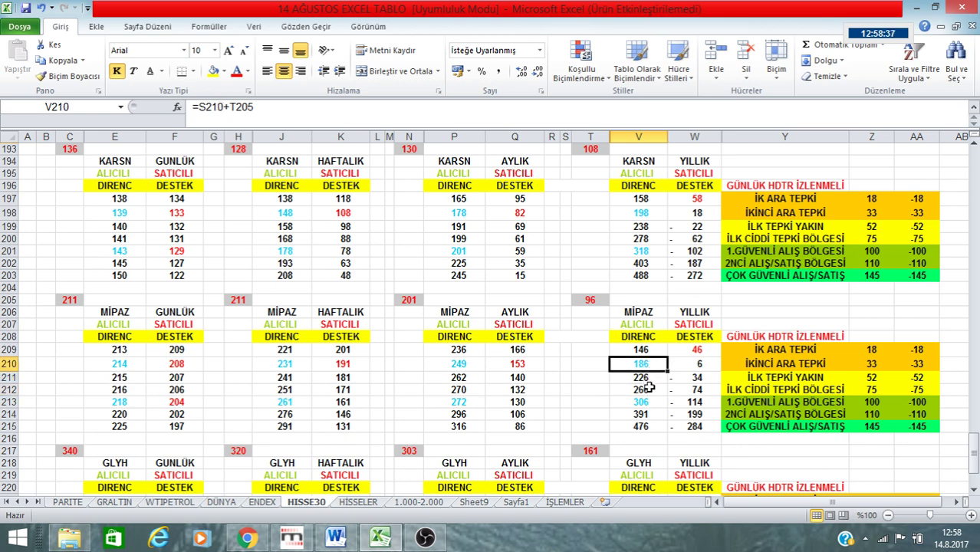
left_click(649, 402)
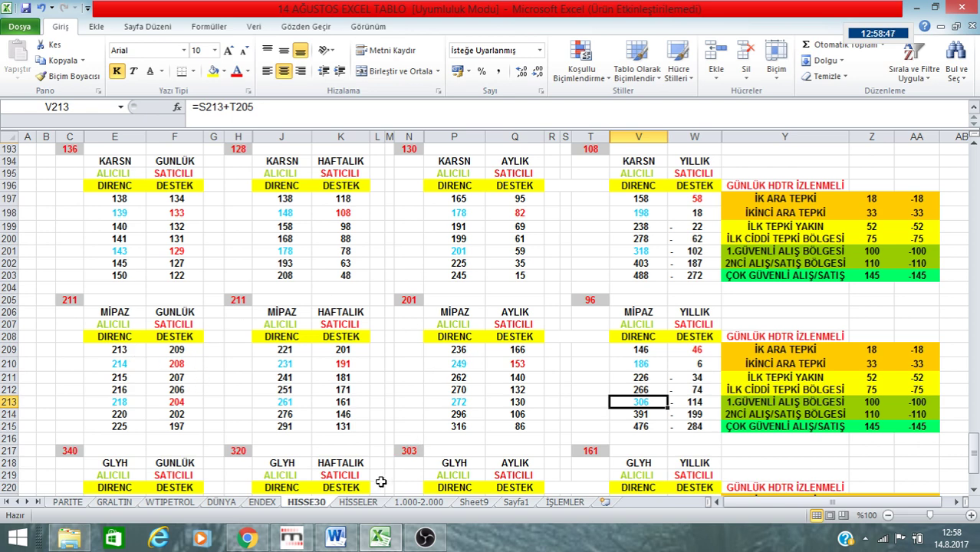
- Switch to Matriks to examine MİPAZ's latest daily bars and return to the Excel table
left_click(292, 538)
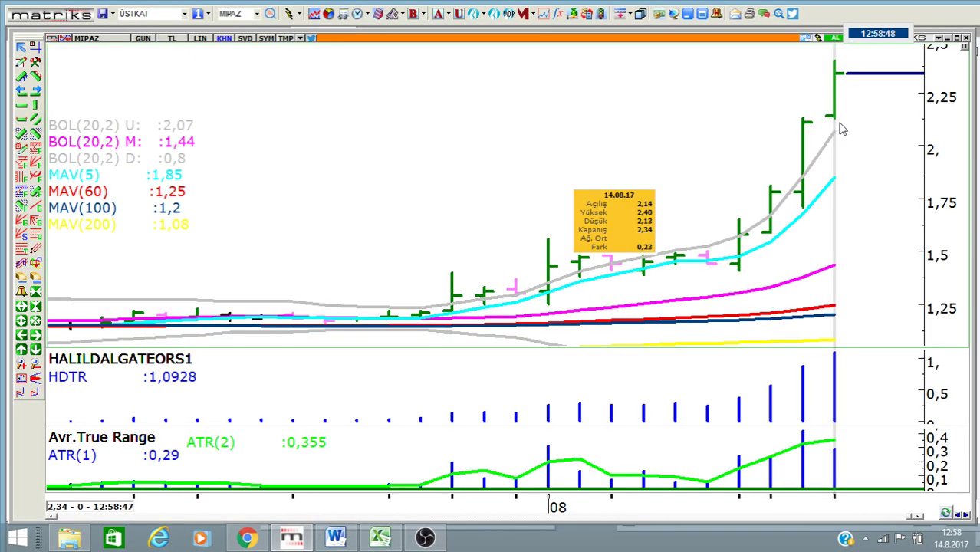
left_click(689, 17)
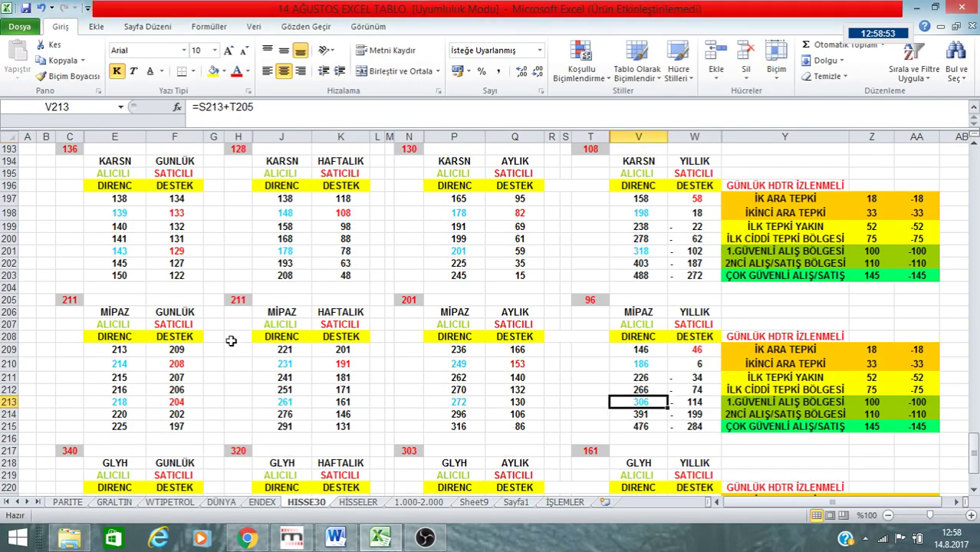
left_click(291, 538)
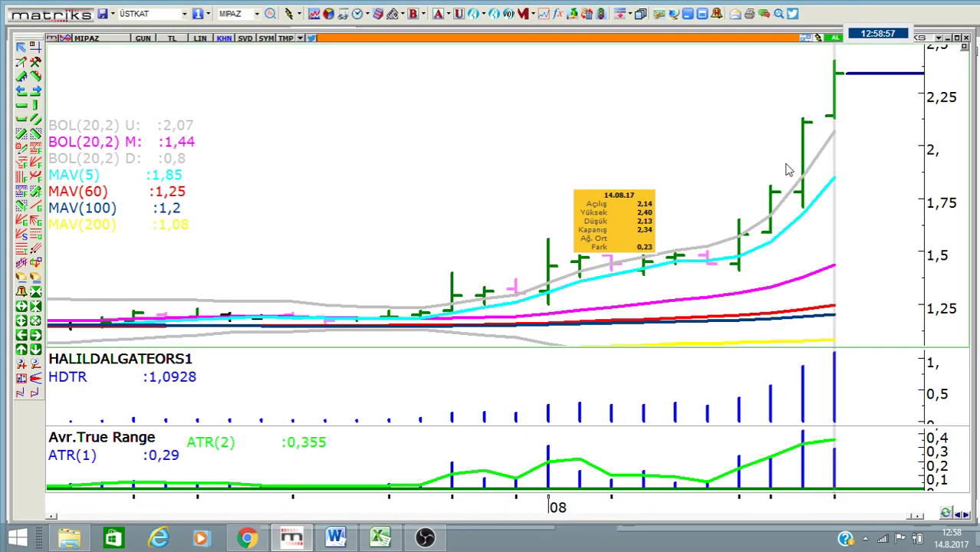
left_click(687, 16)
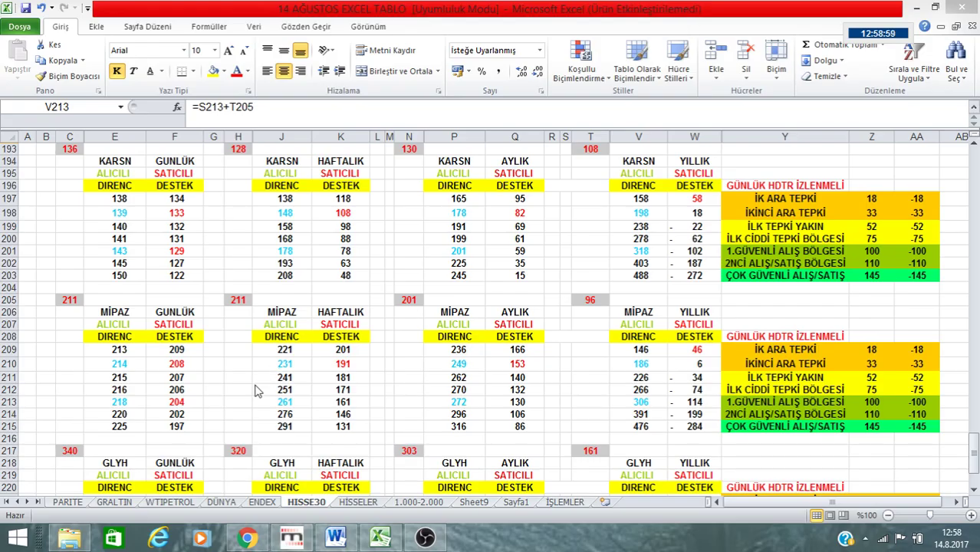
- Examine MİPAZ's weekly resistance levels in J210:J213, from the second interim reaction to the first safe zone
left_click(290, 378)
left_click(299, 366)
left_click(291, 378)
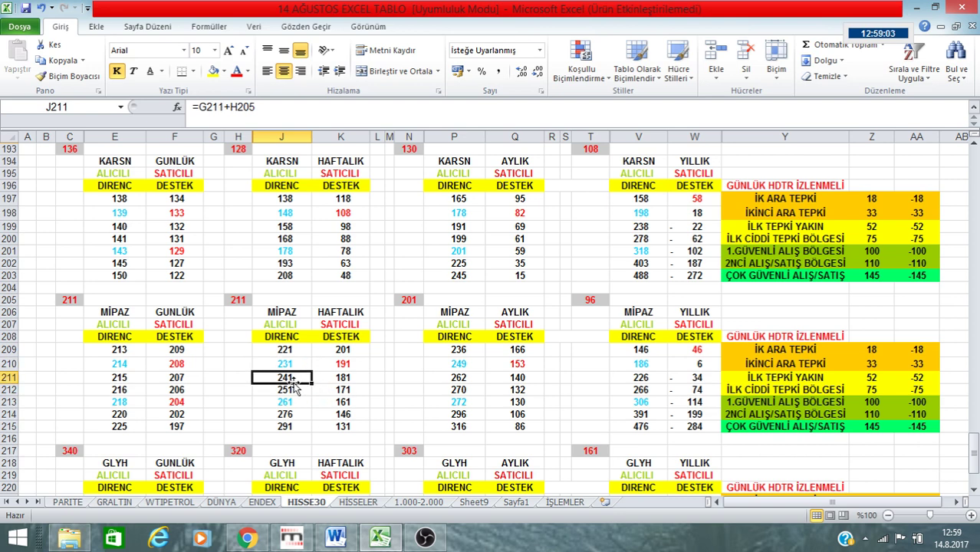
left_click(292, 391)
left_click(287, 402)
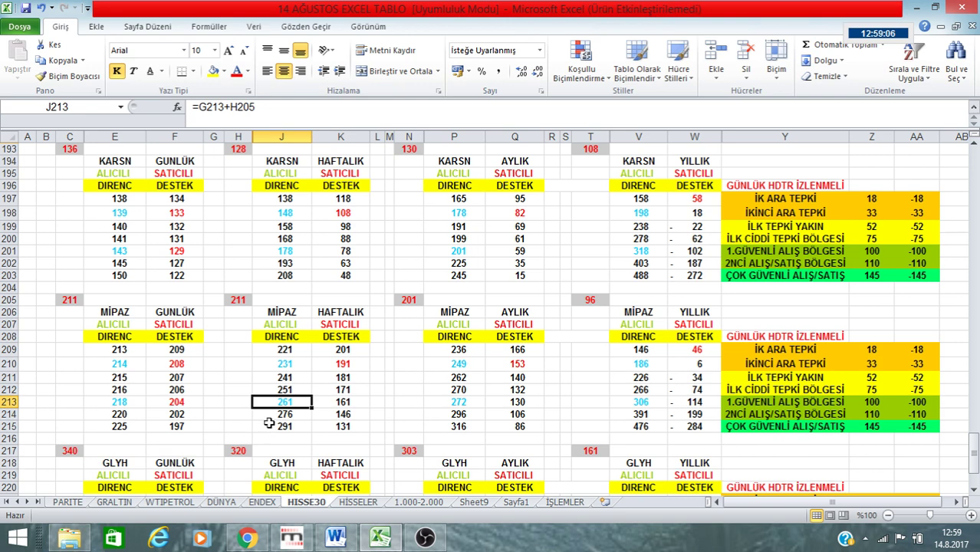
left_click(296, 362)
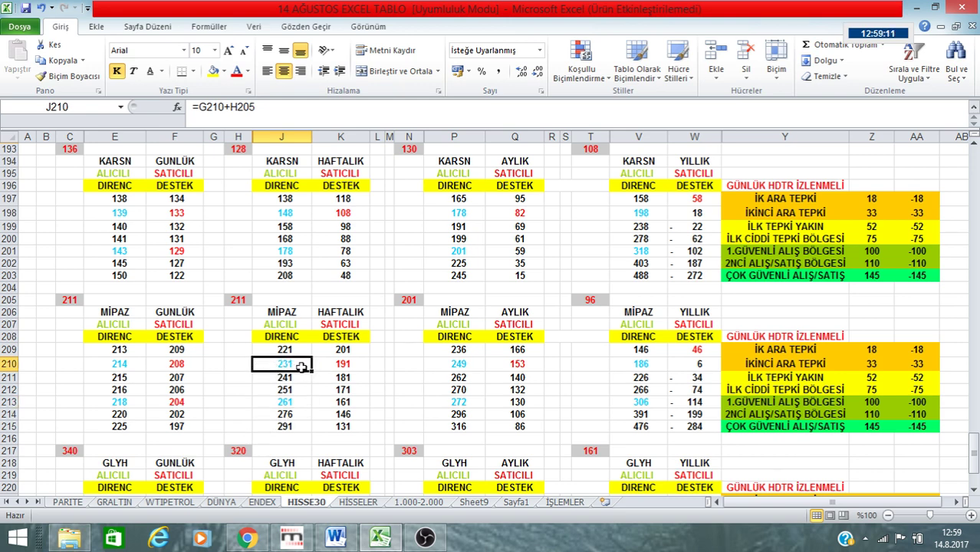
left_click(299, 379)
left_click(296, 391)
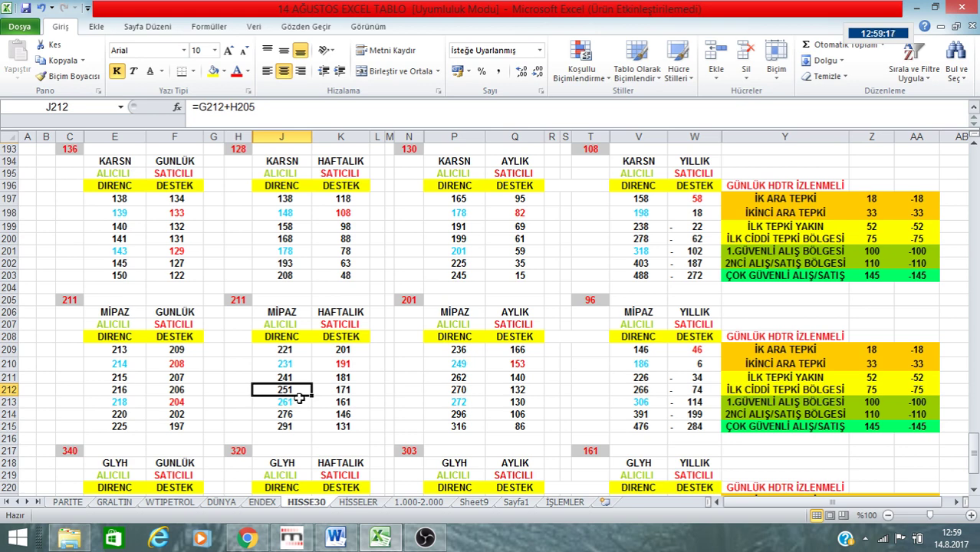
left_click(296, 367)
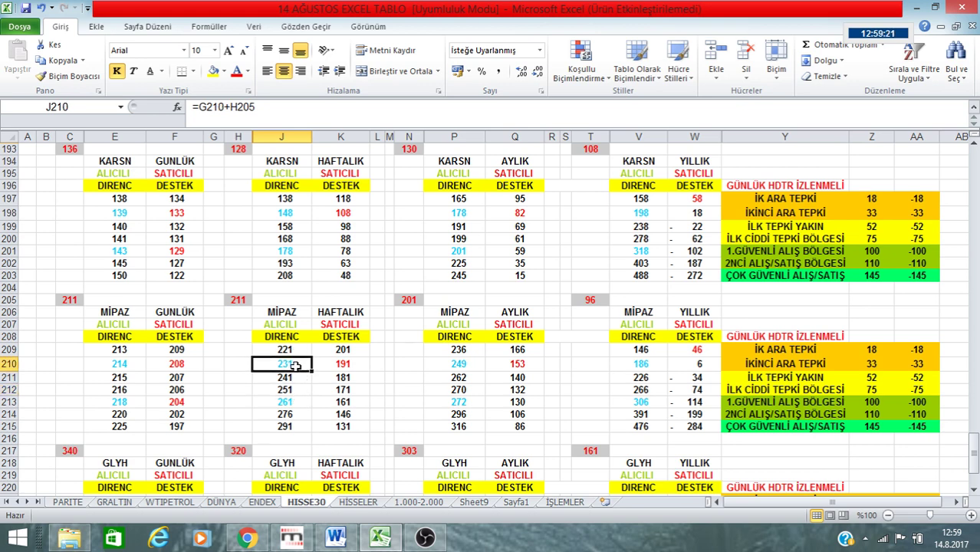
left_click(289, 412)
left_click(282, 402)
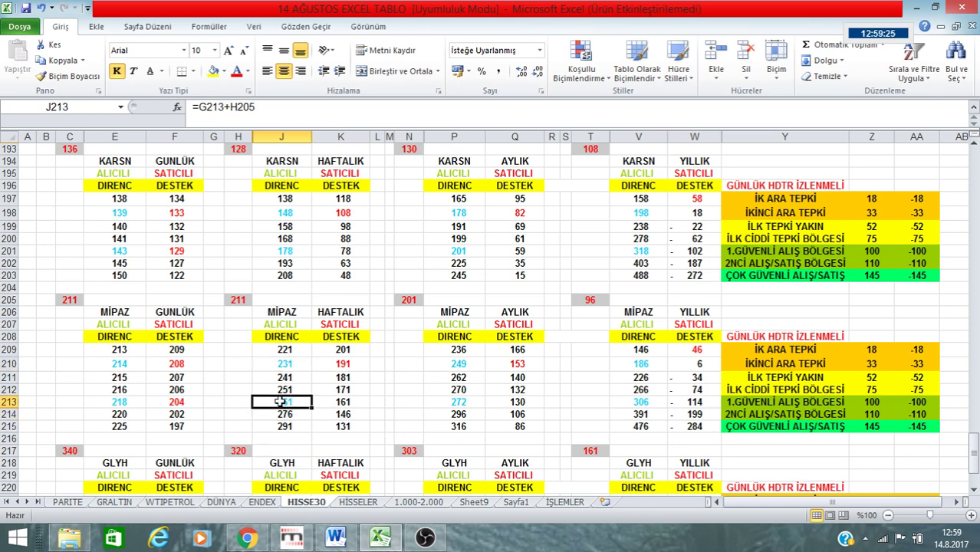
- Compare MİPAZ's weekly resistances in J209 and J210 with the yearly resistances in V210:V213
left_click(653, 367)
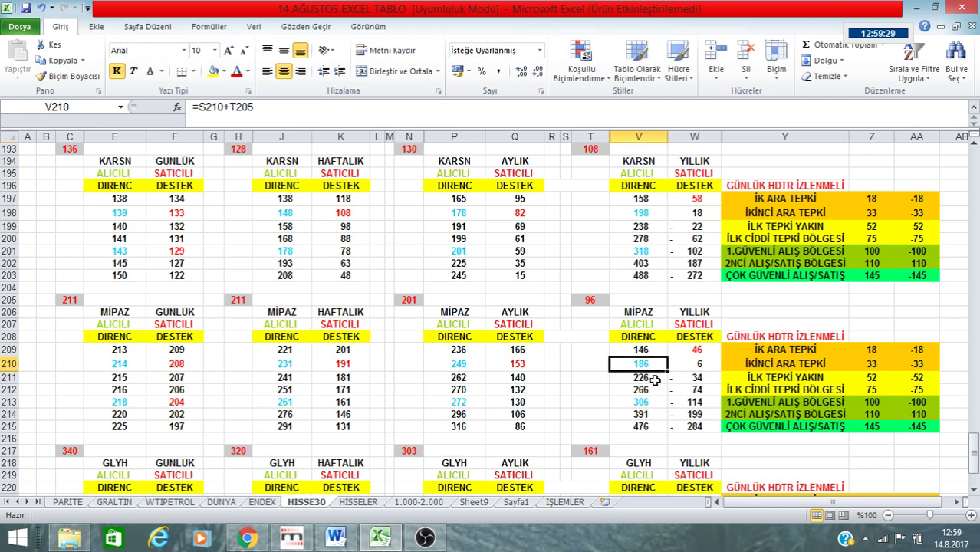
left_click(654, 379)
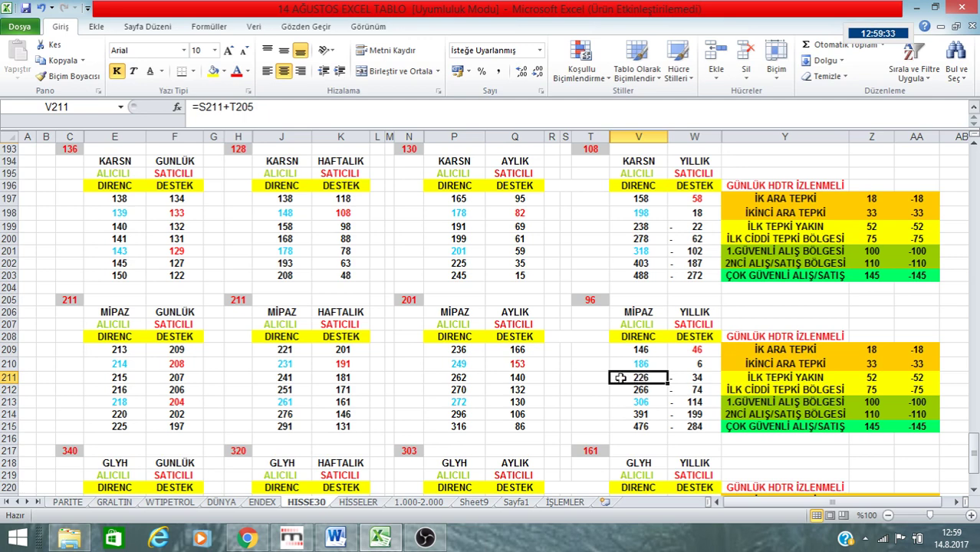
left_click(643, 363)
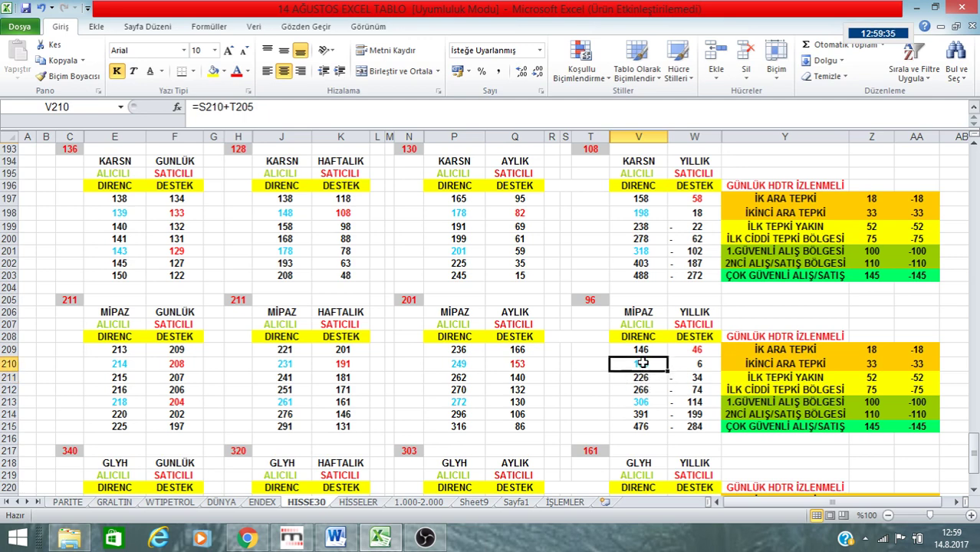
left_click(643, 378)
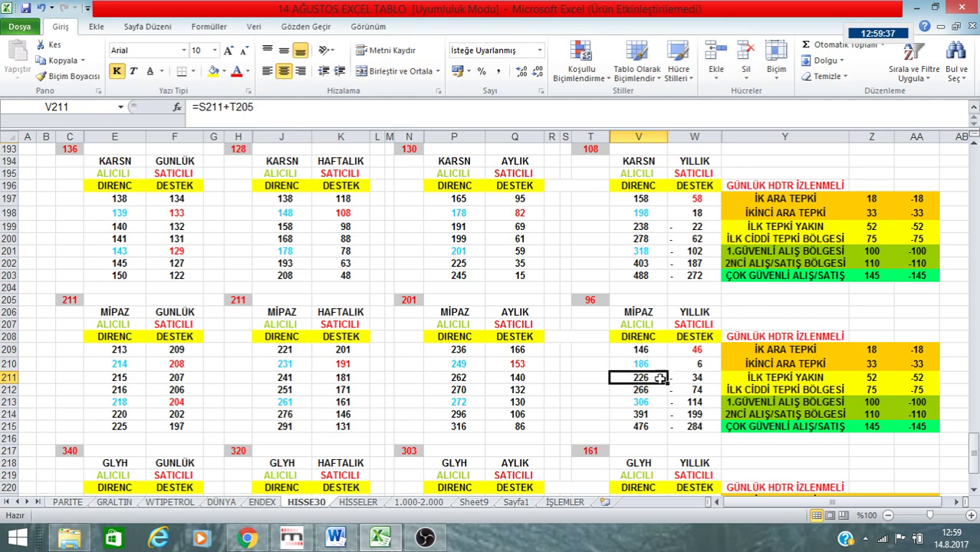
left_click(294, 350)
left_click(287, 369)
left_click(637, 380)
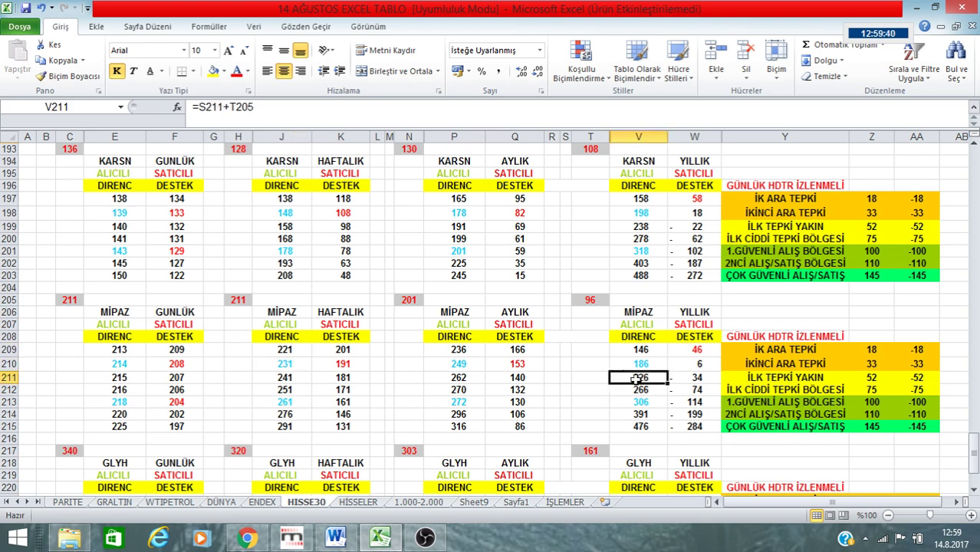
left_click(276, 363)
left_click(628, 378)
left_click(649, 391)
left_click(651, 403)
scroll(542, 380, "down", 1)
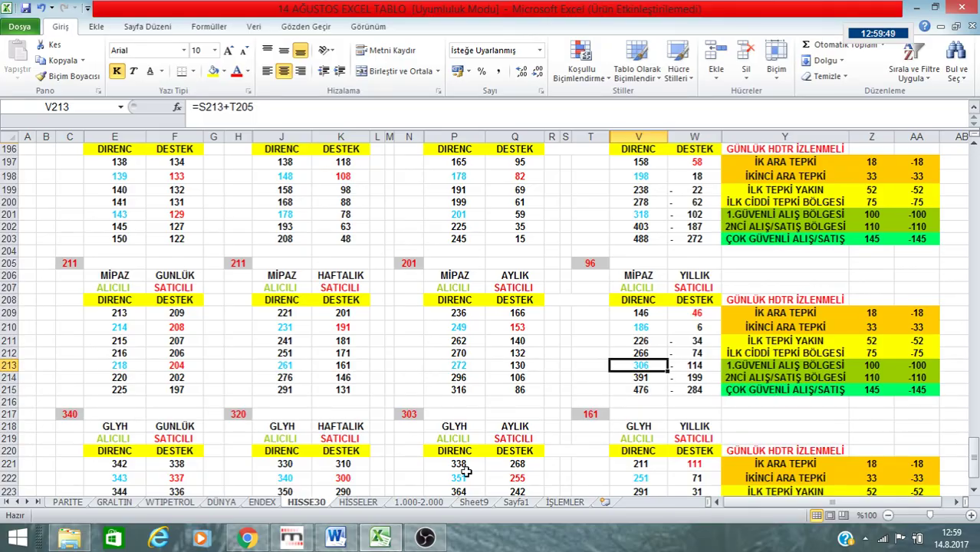
- Switch to Matriks and view MİPAZ's chart relative to XU100, first daily and over the monthly period
left_click(291, 537)
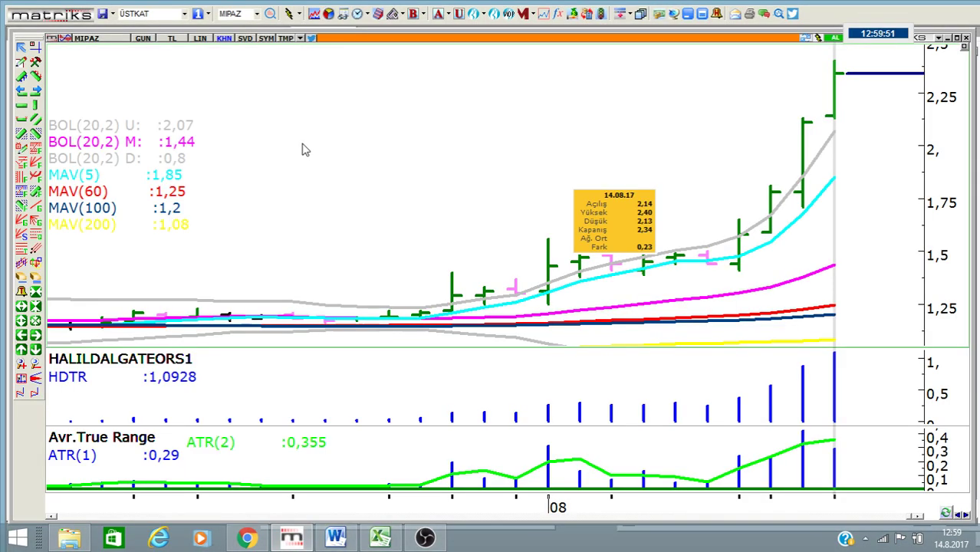
left_click(168, 39)
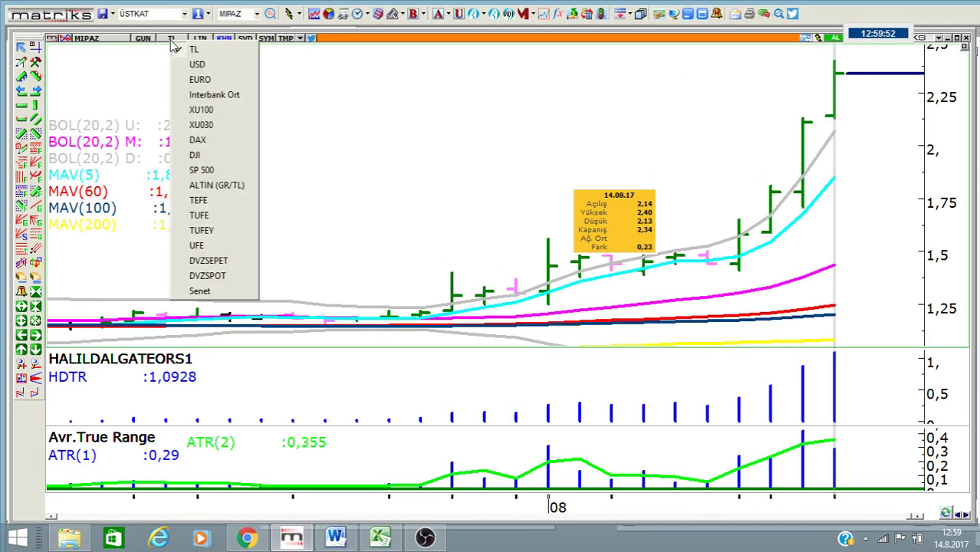
left_click(207, 111)
scroll(563, 147, "down", 10)
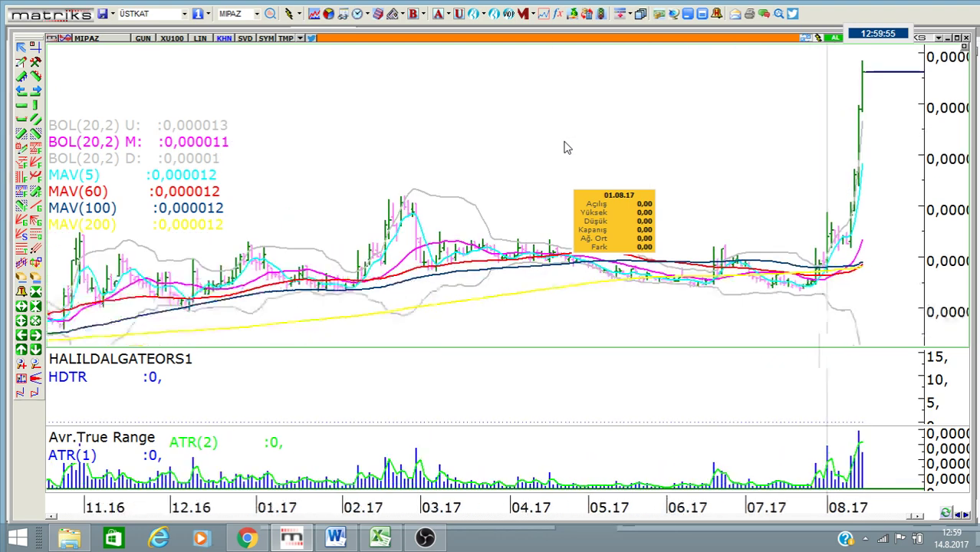
scroll(564, 148, "down", 2)
left_click(141, 39)
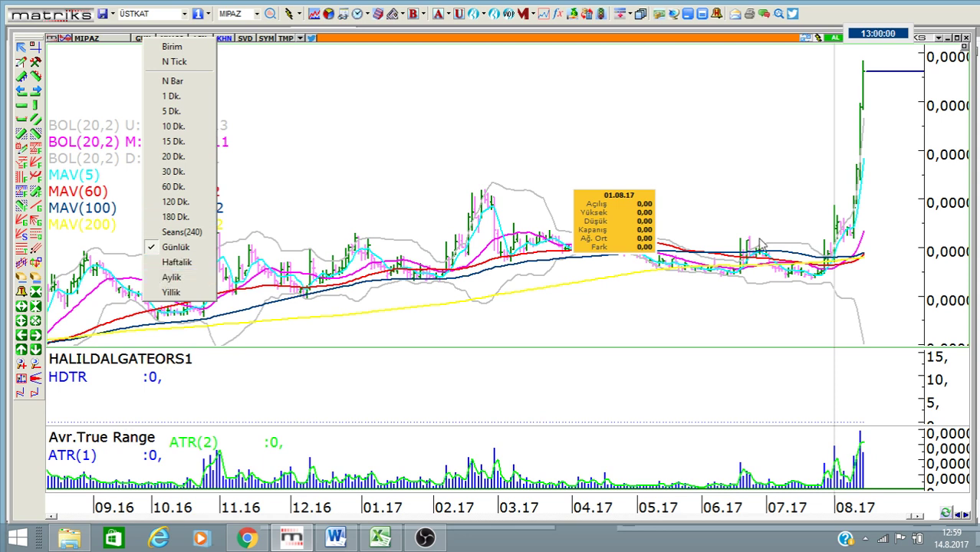
left_click(180, 281)
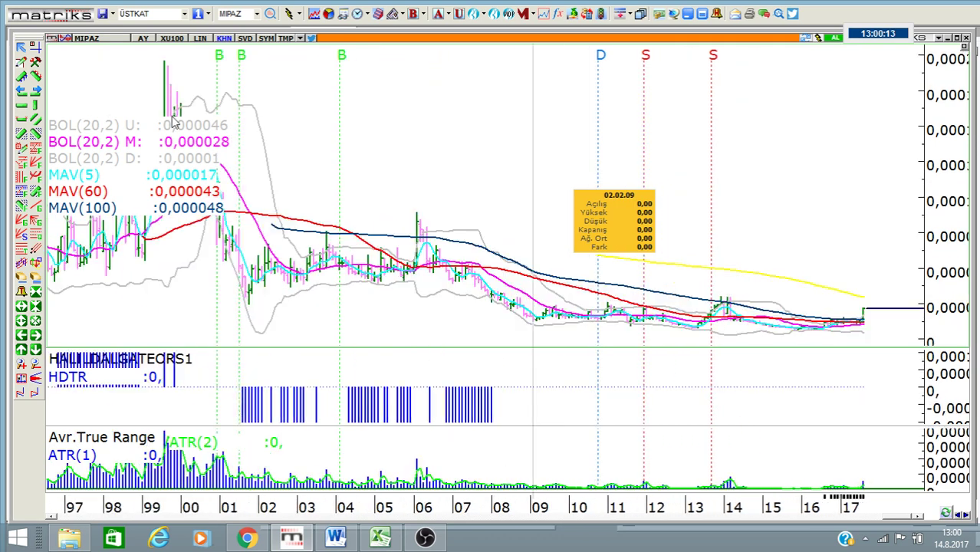
- Show MİPAZ's chart in TL on the 60-minute period, with the price info box moved clear of the recent bars
left_click(173, 46)
left_click(190, 55)
left_click(148, 44)
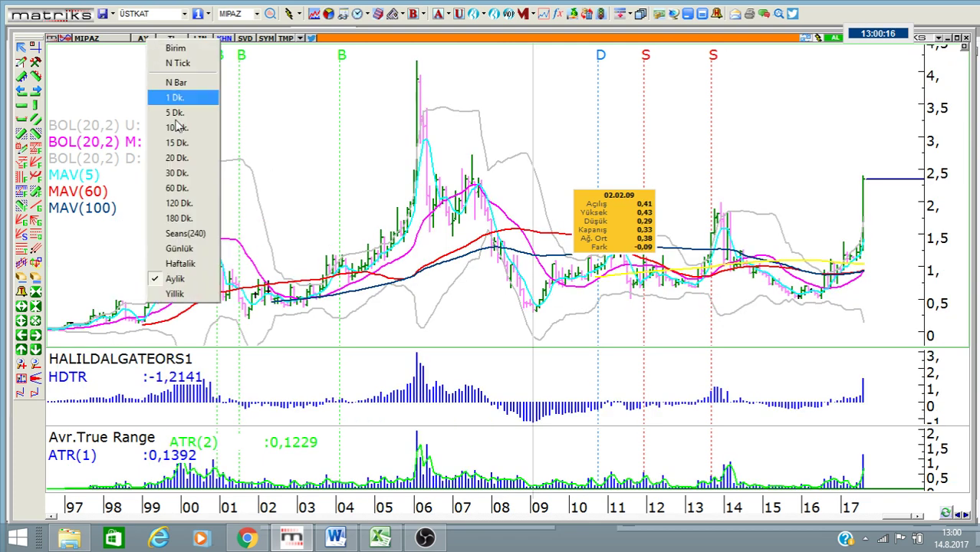
left_click(185, 193)
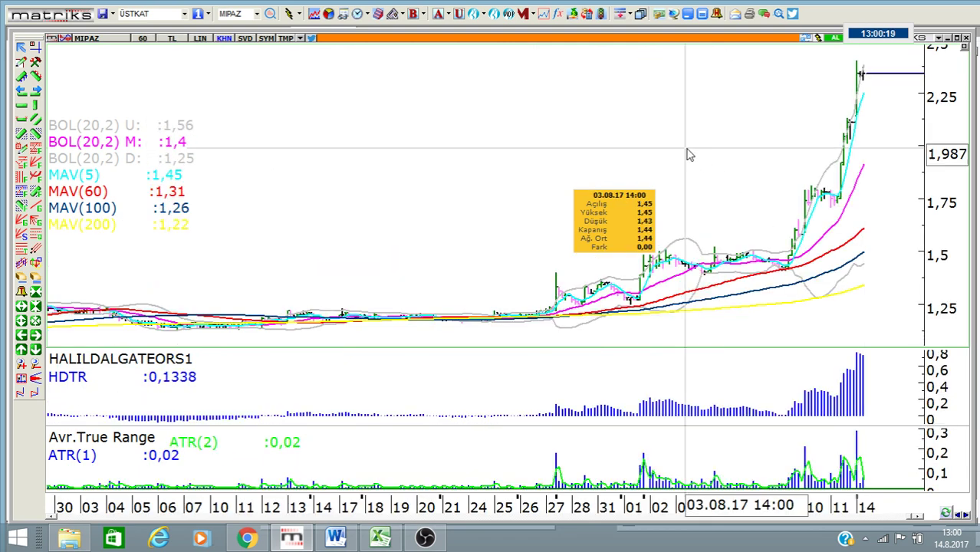
scroll(688, 155, "up", 5)
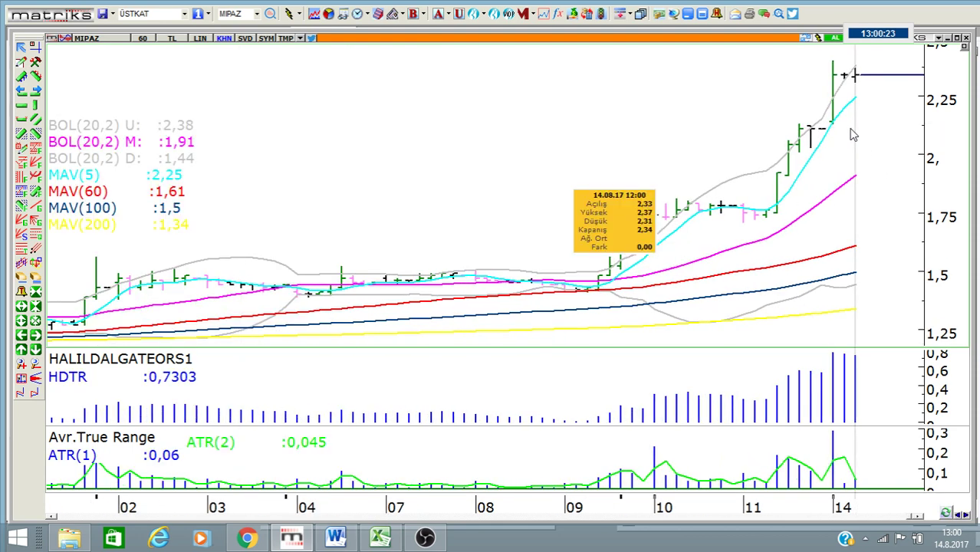
left_click_drag(627, 231, 449, 108)
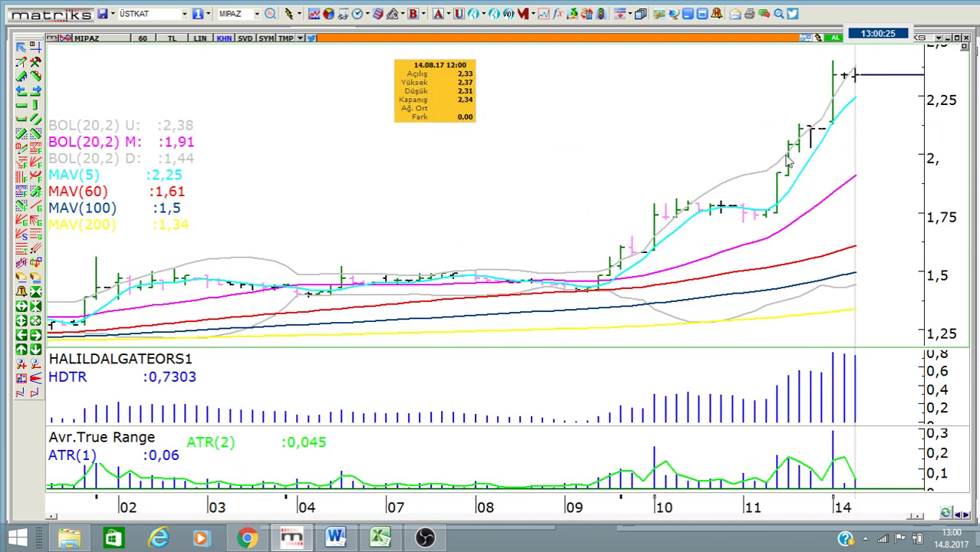
scroll(676, 141, "up", 5)
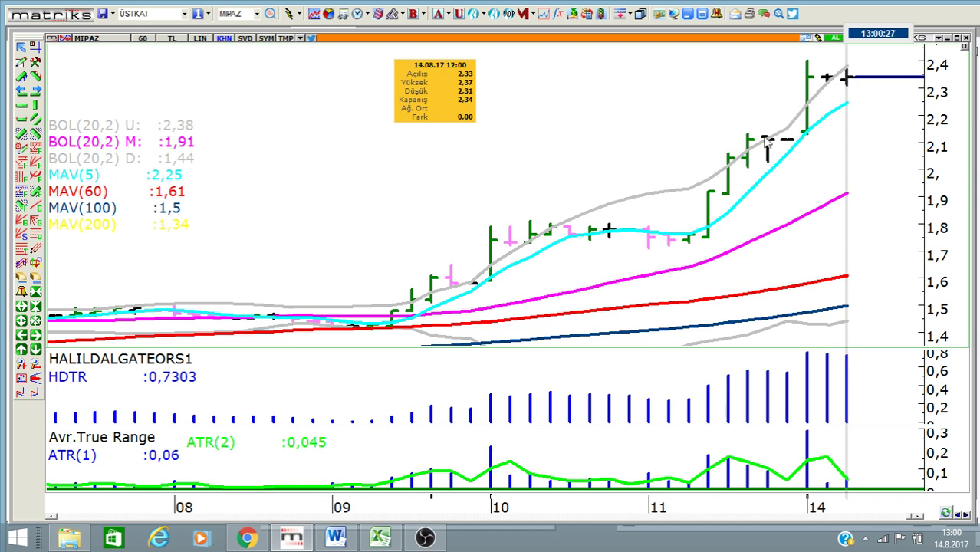
- Show MIPAZ's TL chart on the 1-minute period, covering the rise through 14 August
left_click(146, 40)
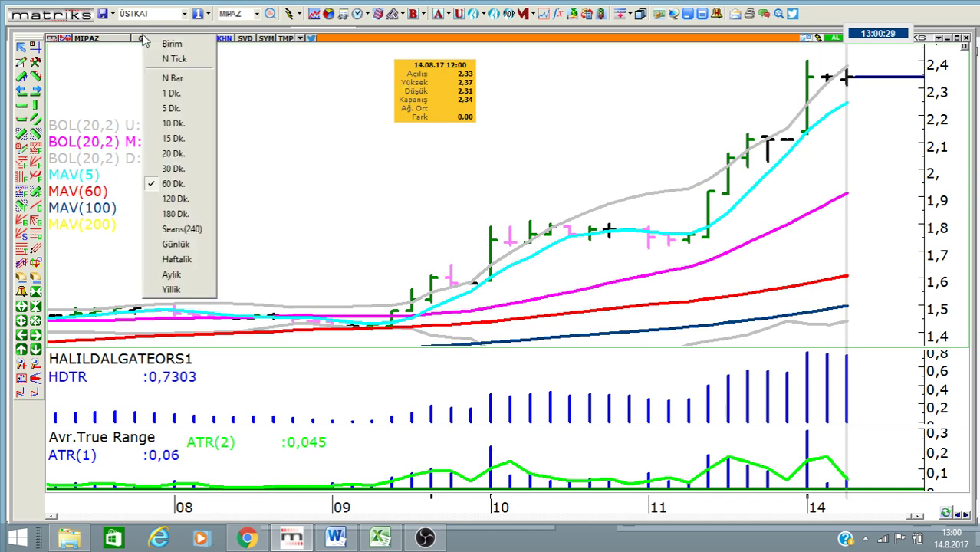
left_click(164, 95)
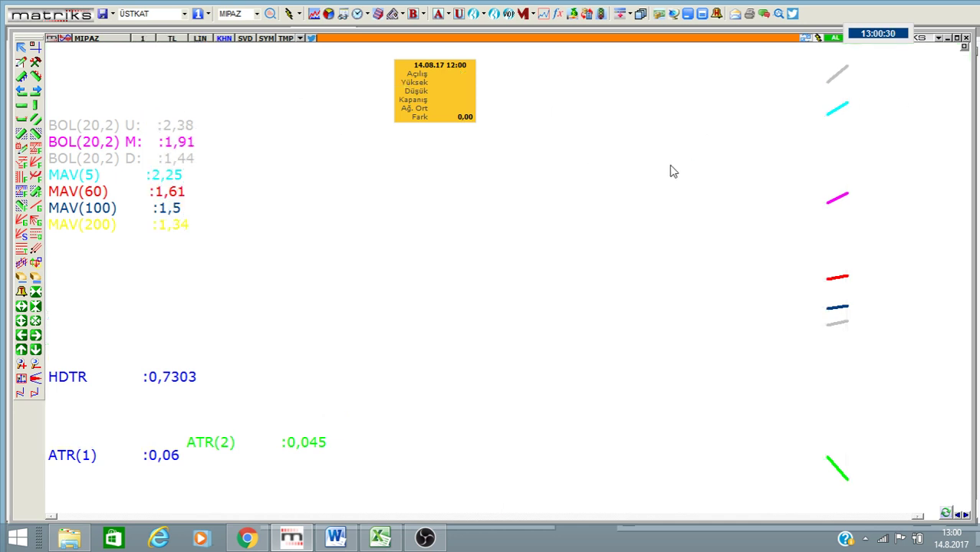
scroll(671, 172, "up", 4)
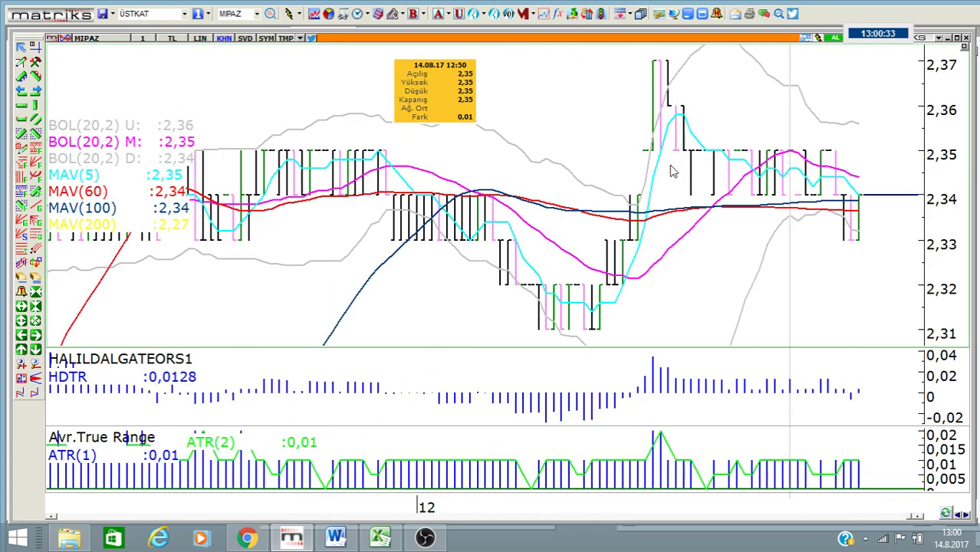
scroll(671, 172, "down", 8)
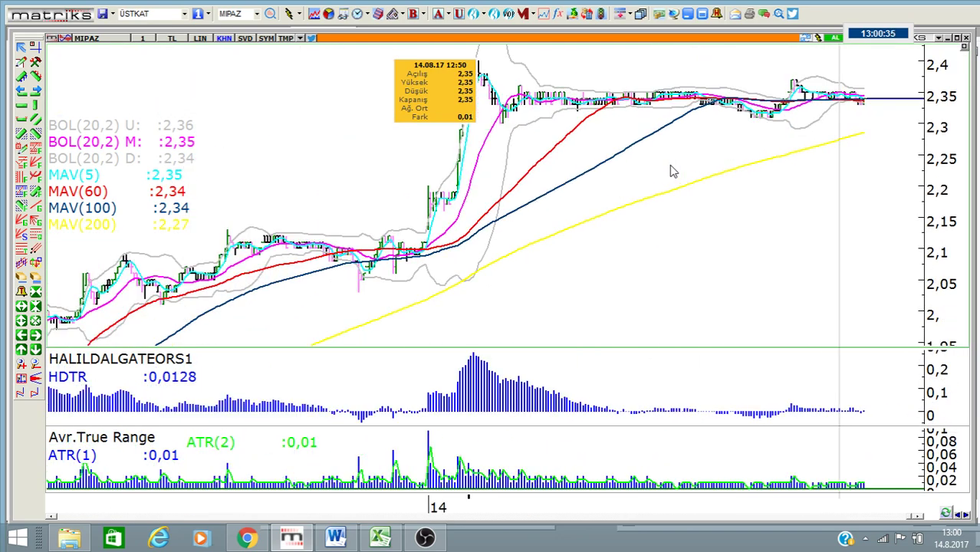
scroll(671, 172, "down", 2)
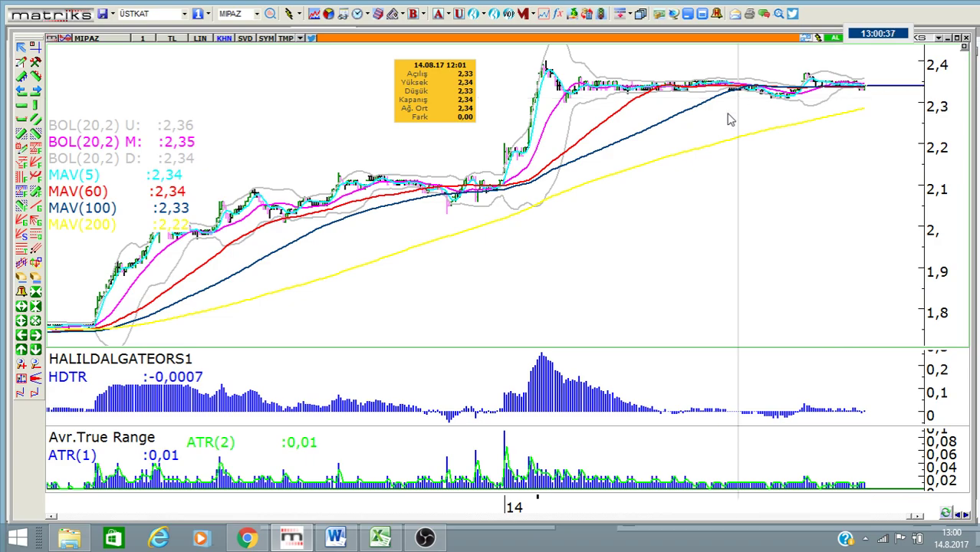
- Switch to Excel and compare MİPAZ's weekly resistances in J209 and J210 with the monthly ones in P209 and P210
left_click(380, 537)
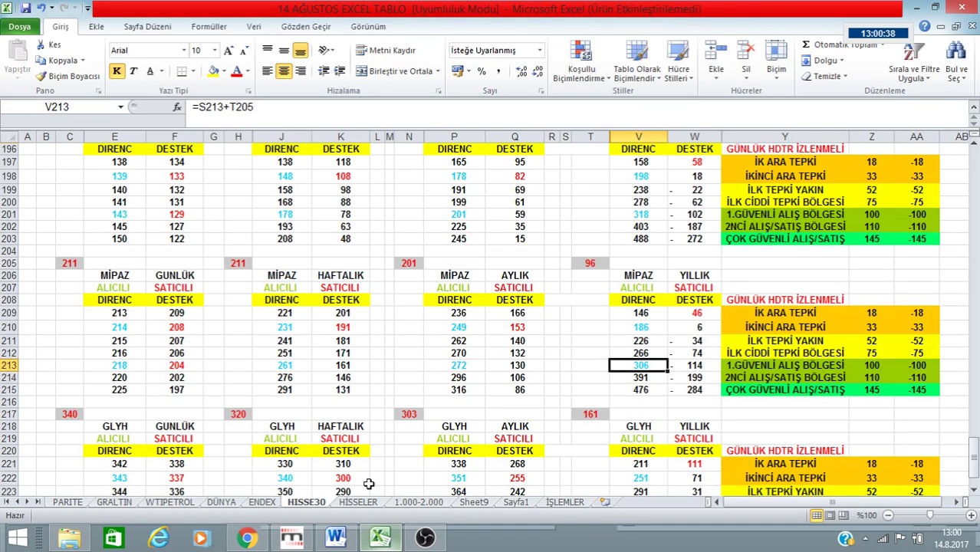
left_click(285, 329)
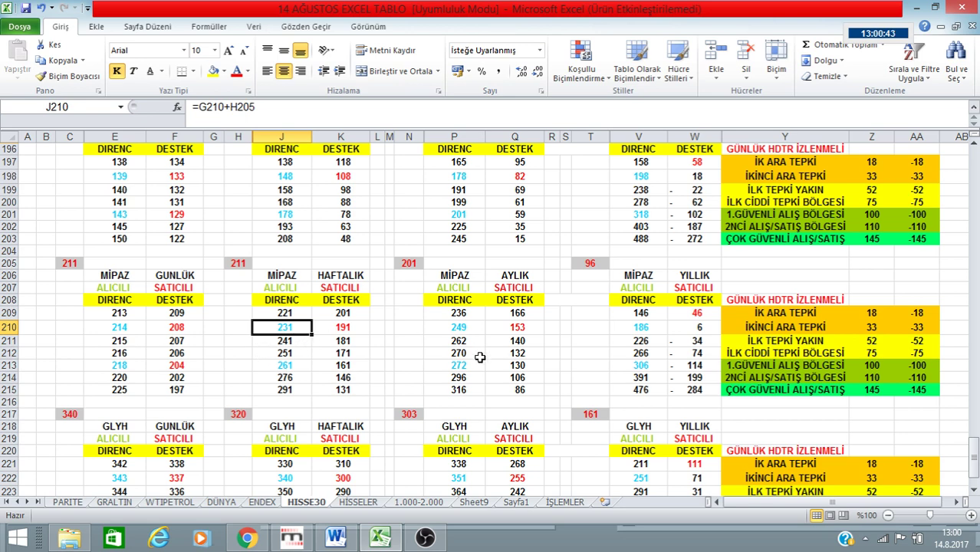
left_click(285, 314)
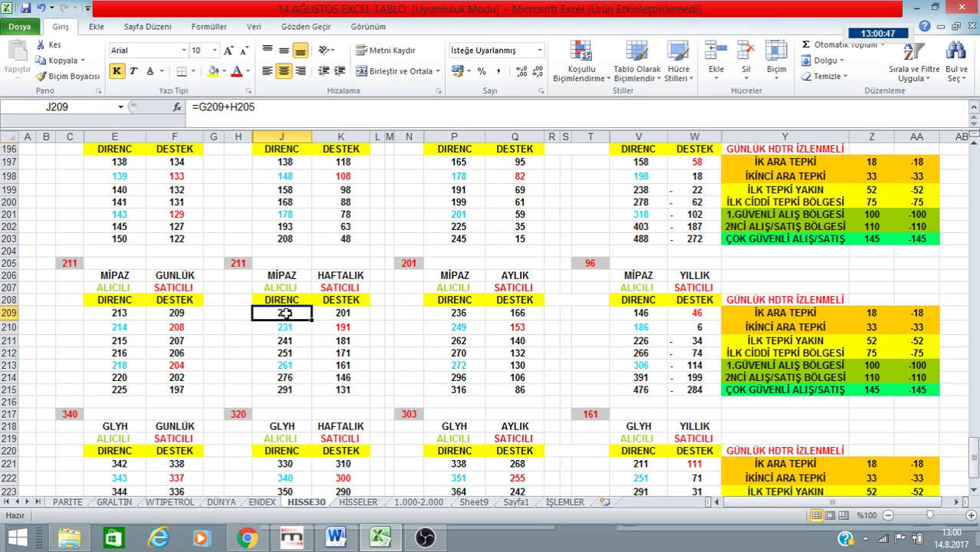
left_click(468, 316)
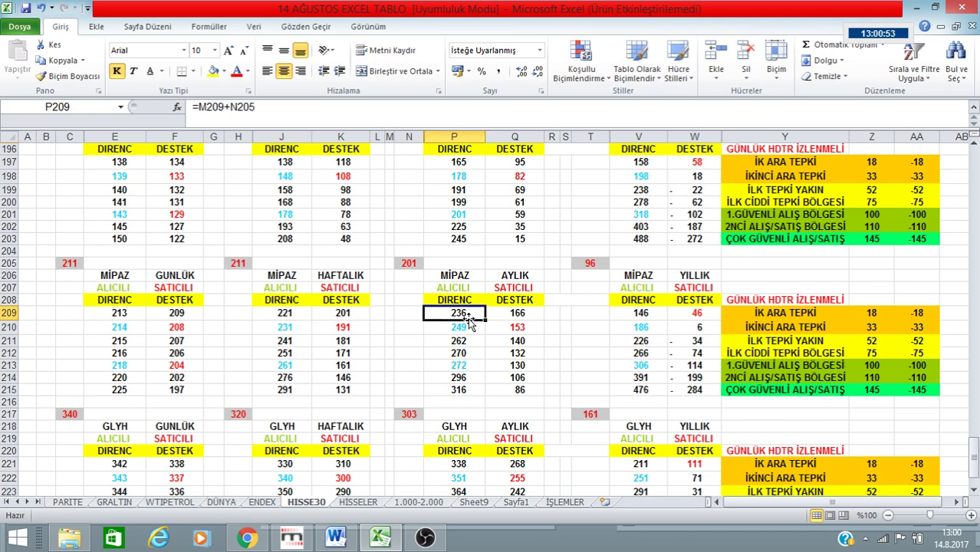
left_click(465, 330)
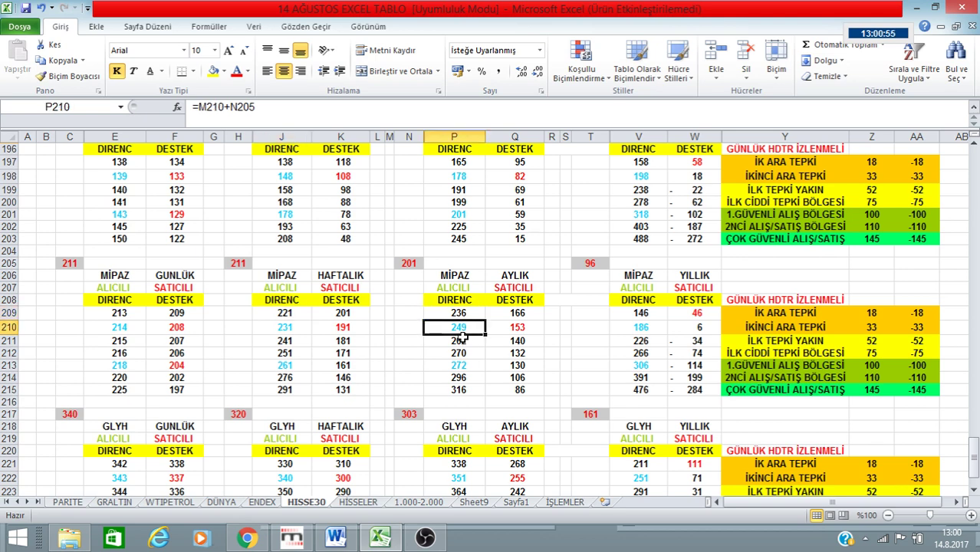
- Examine MİPAZ's yearly resistance levels in V210:V213, from the second interim reaction to the first safe zone
left_click(648, 354)
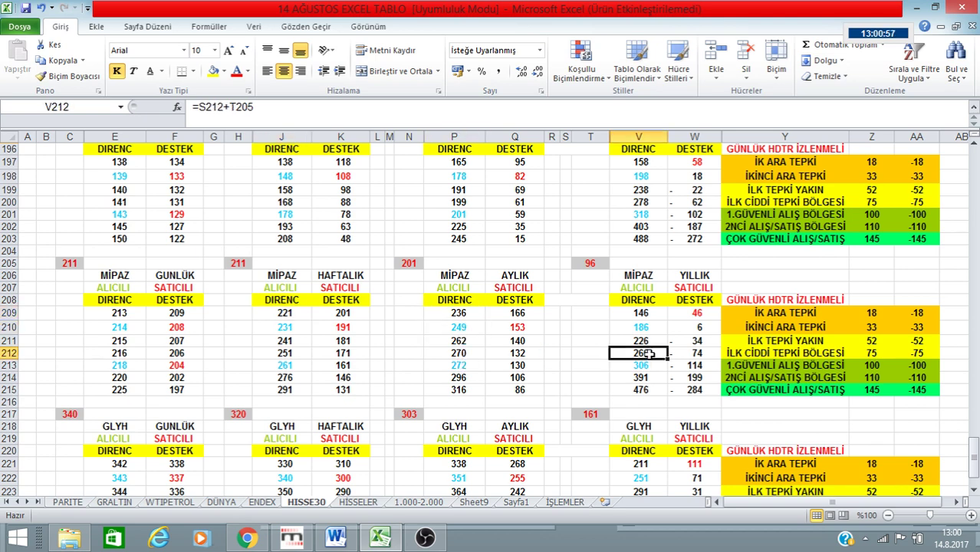
left_click(653, 366)
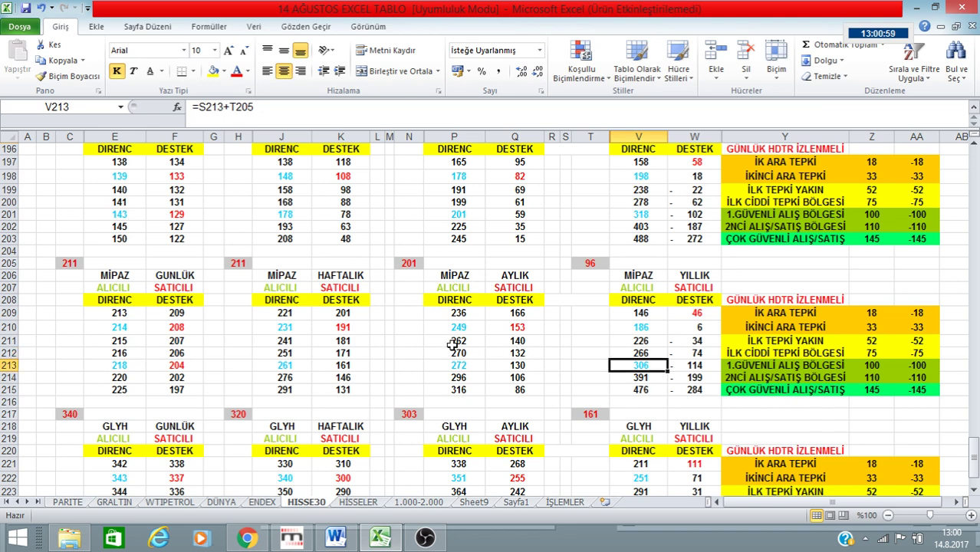
left_click(654, 327)
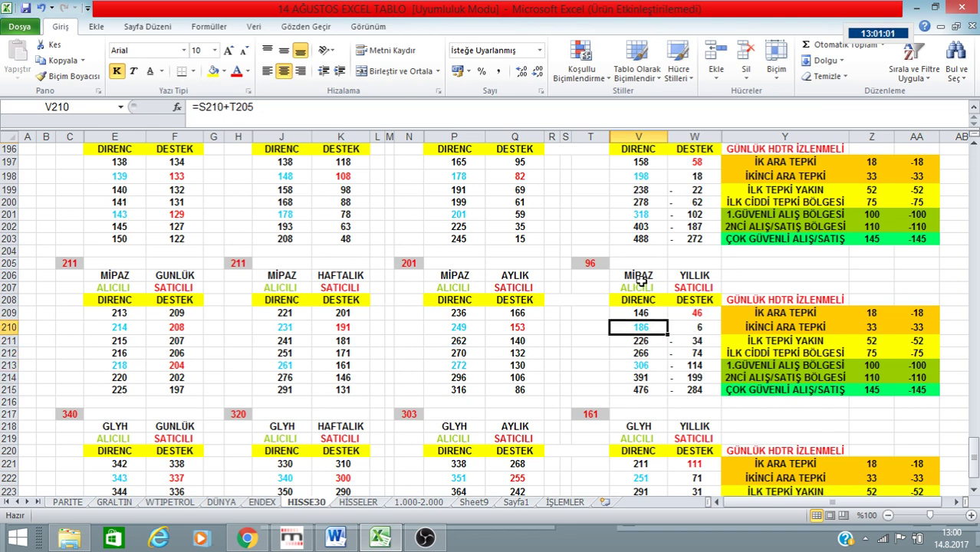
left_click(657, 366)
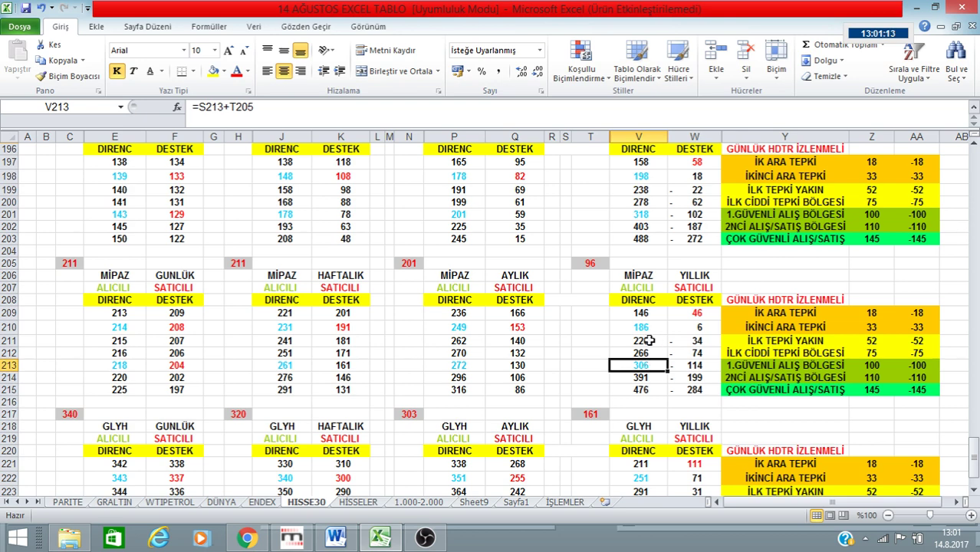
left_click(649, 341)
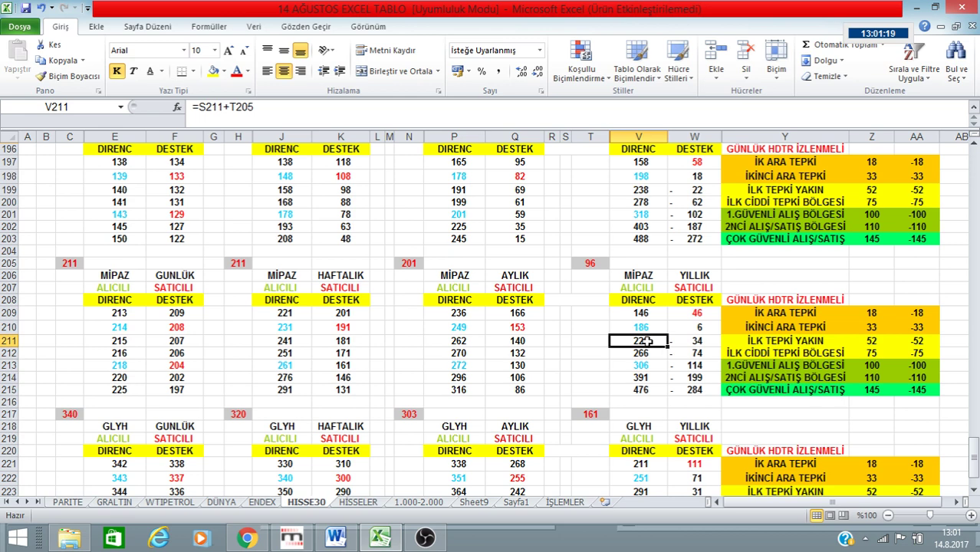
left_click(649, 366)
left_click(649, 353)
left_click(649, 366)
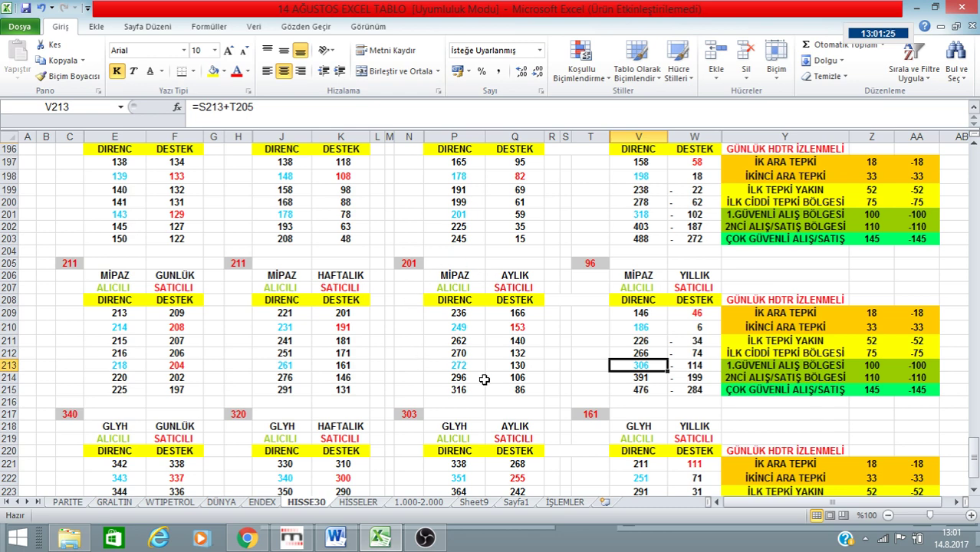
- Review MİPAZ's monthly resistances in P209 and P210 against the weekly resistances in J209, J210 and J213
left_click(468, 314)
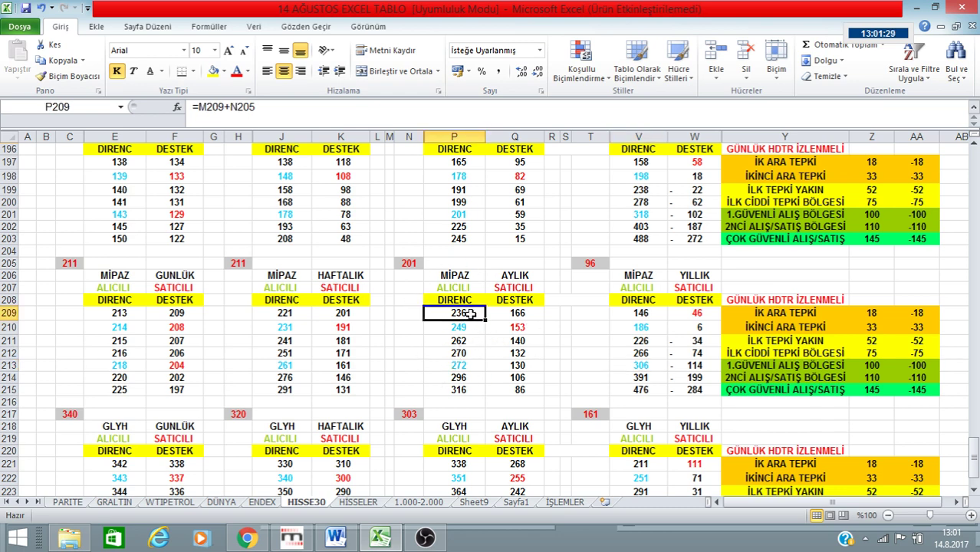
left_click(470, 330)
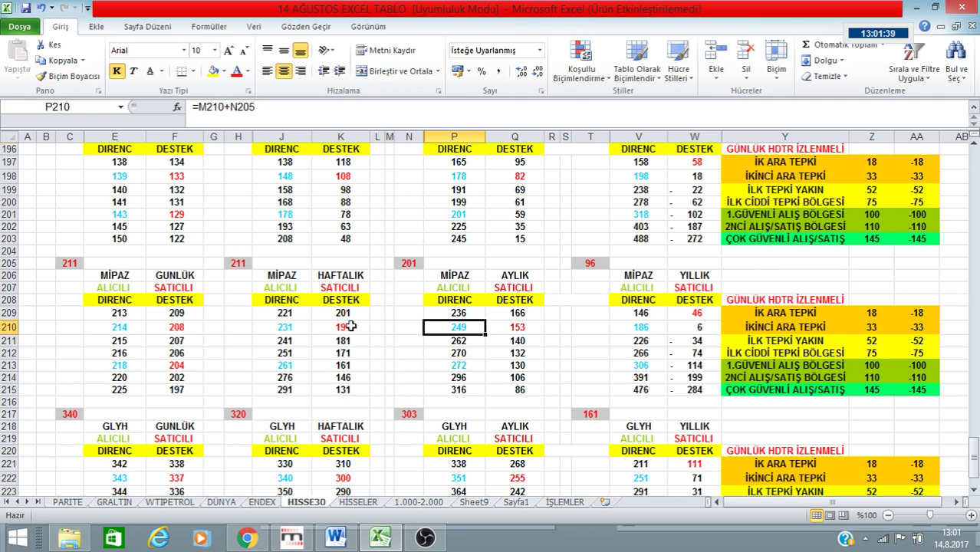
left_click(290, 313)
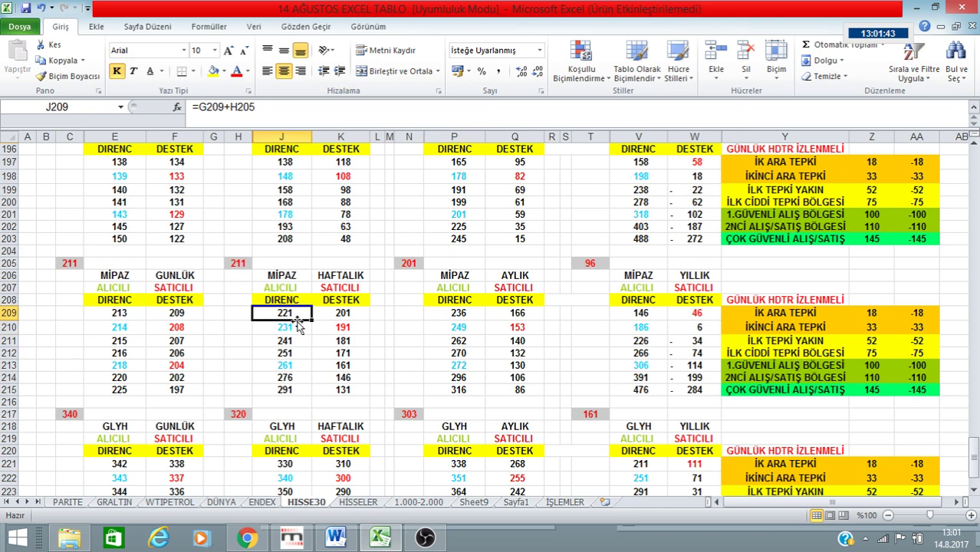
left_click(300, 327)
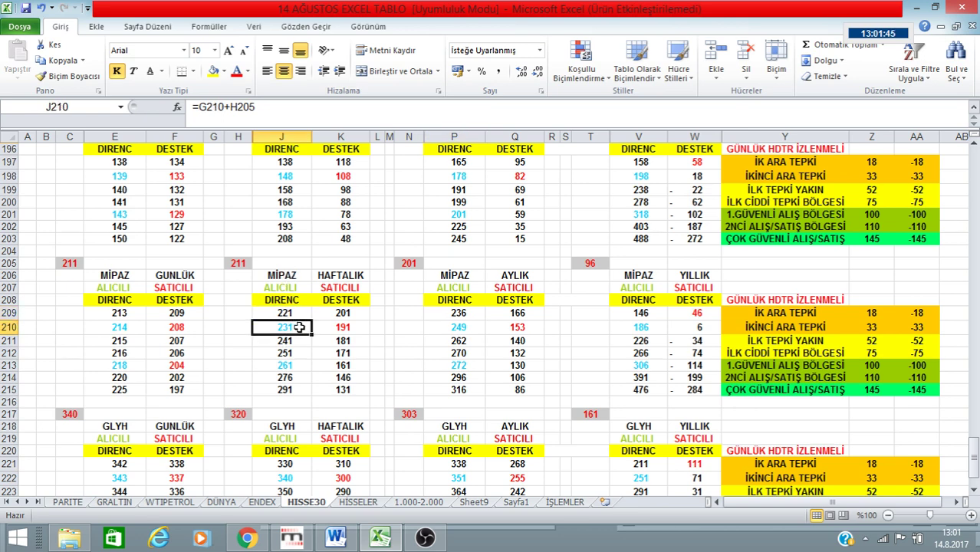
left_click(303, 366)
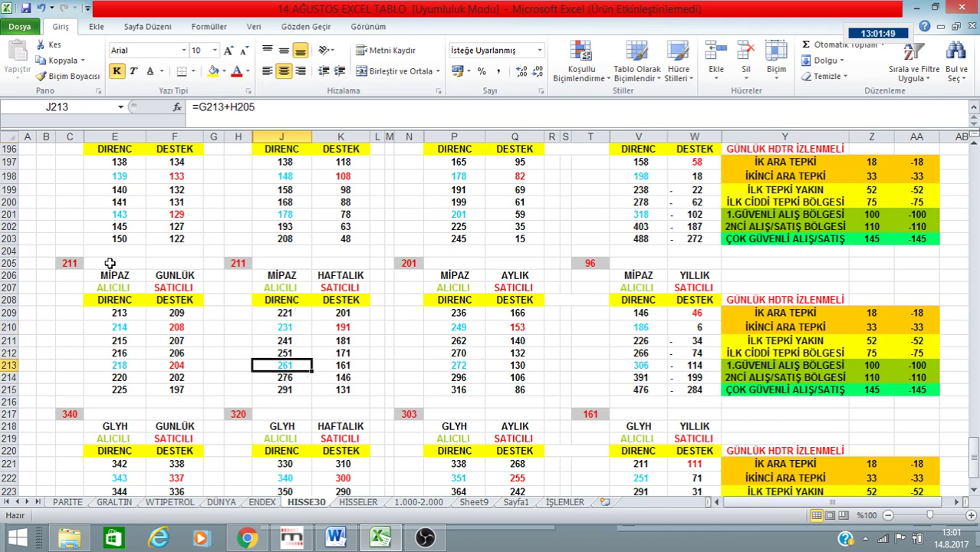
- Compare MİPAZ's highest daily resistance in E215 with the weekly second interim reaction level in J210
left_click(128, 390)
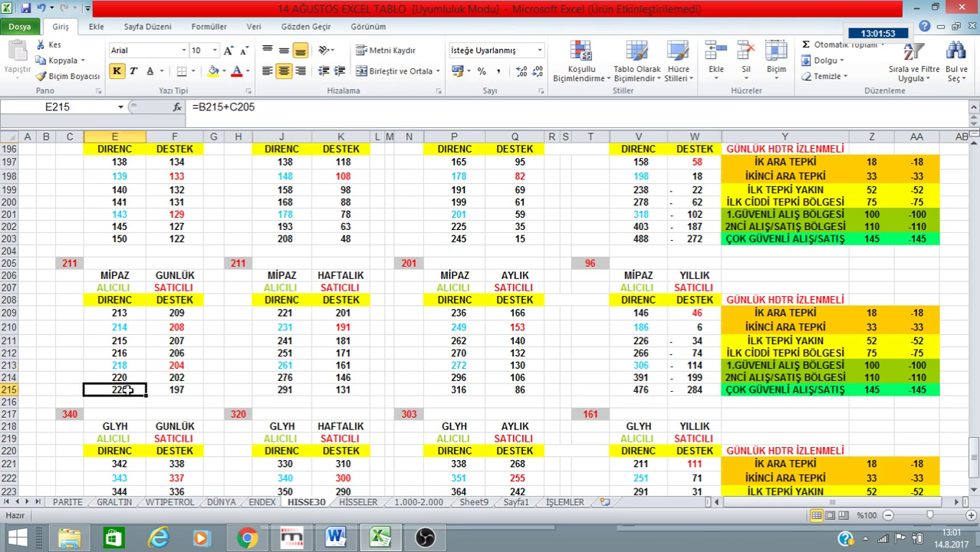
left_click(287, 329)
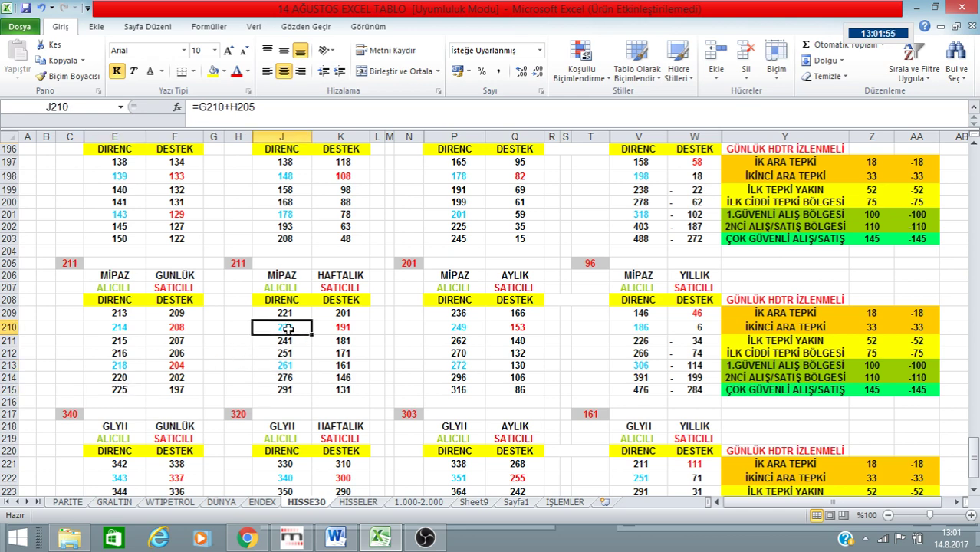
left_click(124, 392)
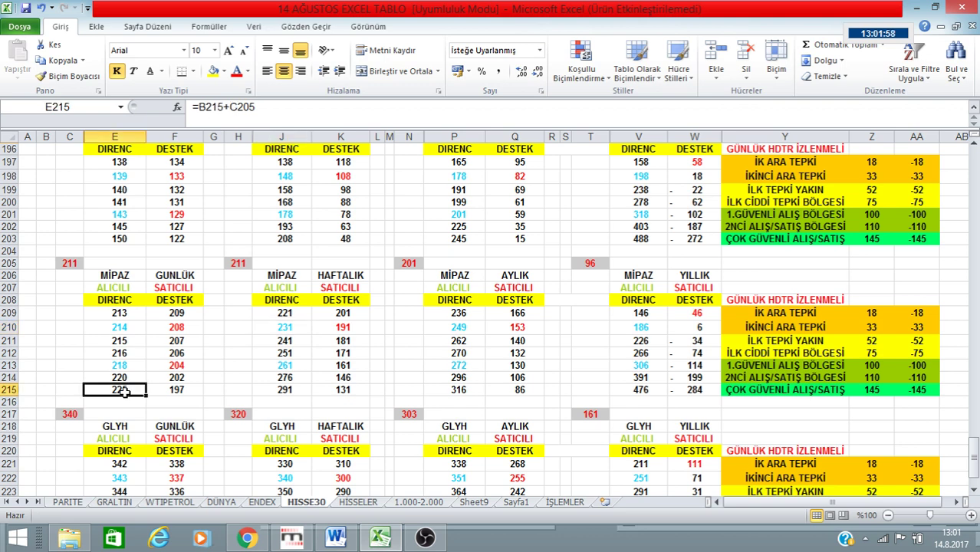
left_click(289, 326)
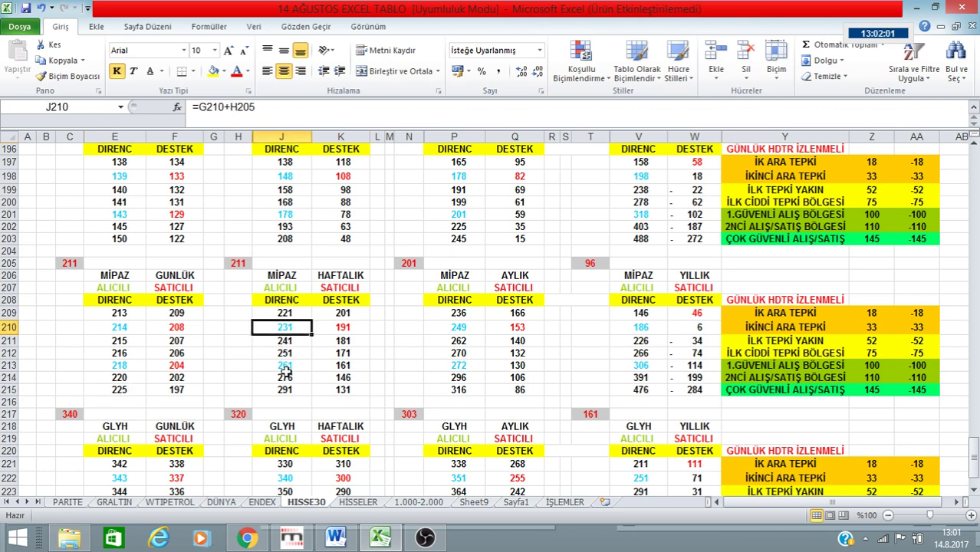
scroll(278, 338, "down", 3)
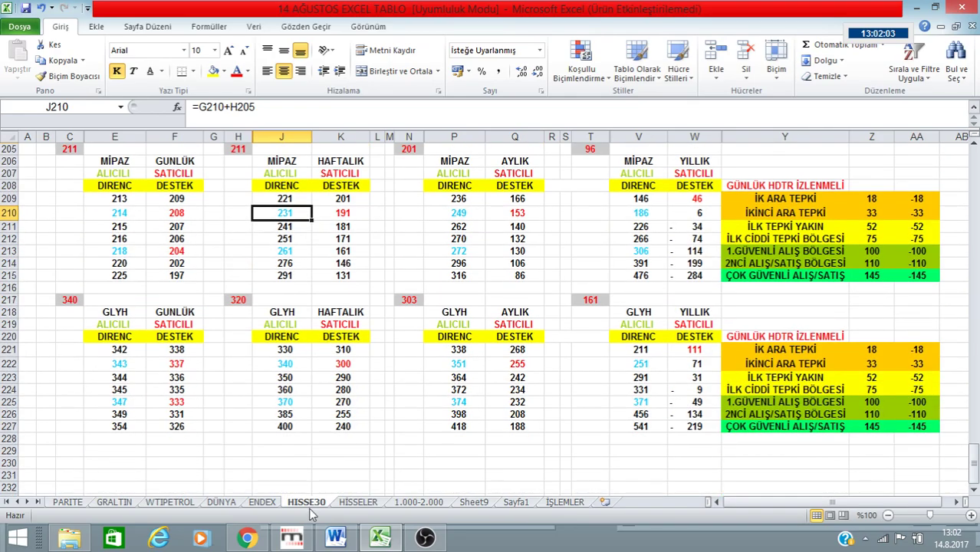
- Switch to Matriks and bring up the GLYHO chart on the 1-minute period, enlarged around the latest bars
left_click(292, 537)
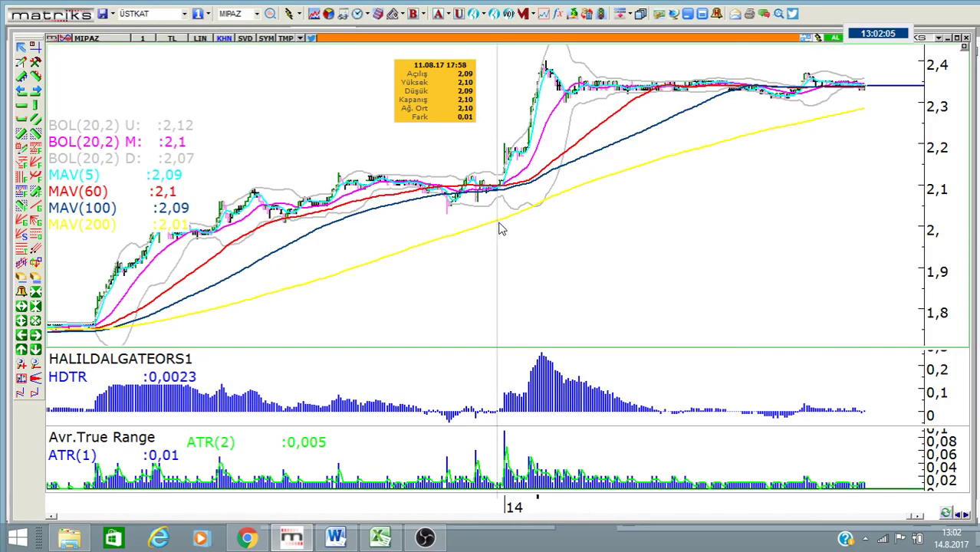
type("GLYH")
key("Return")
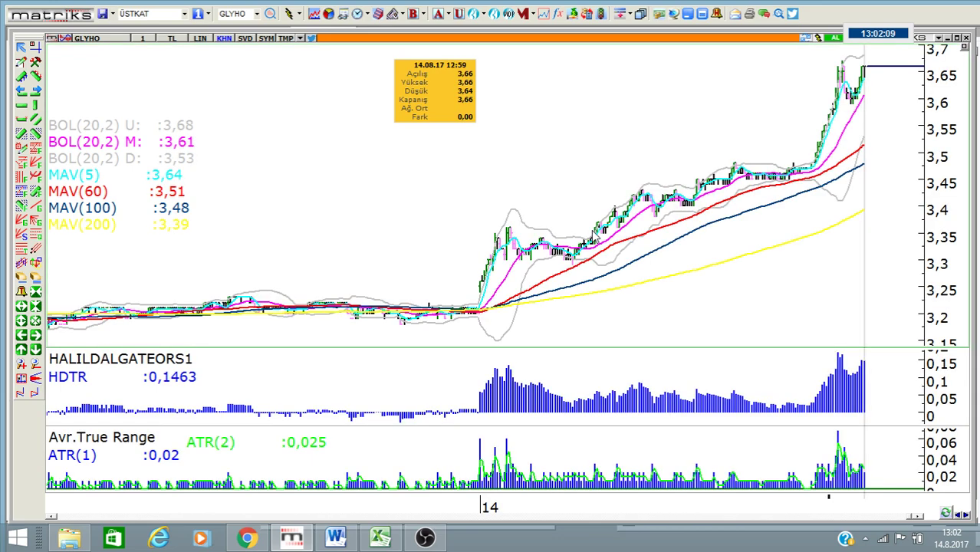
scroll(615, 199, "up", 4)
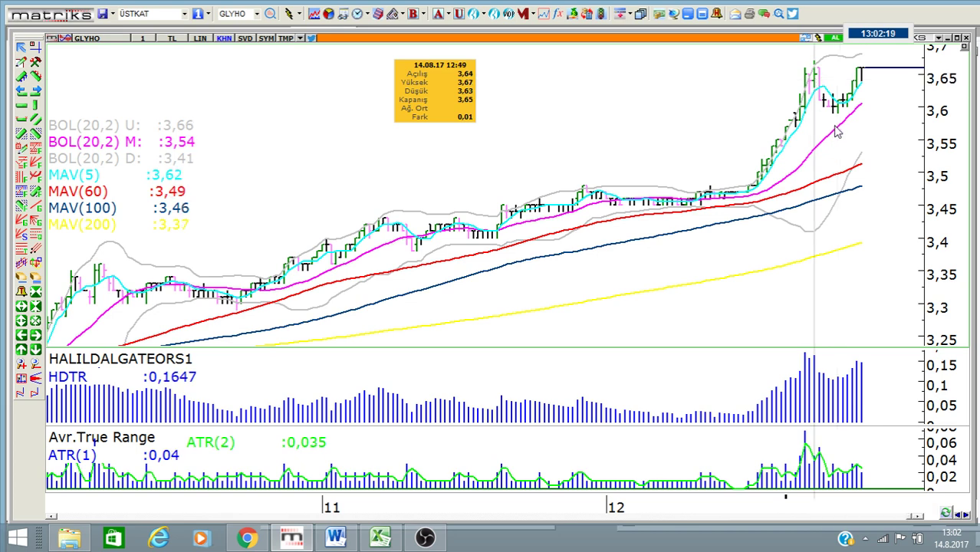
scroll(704, 82, "up", 2)
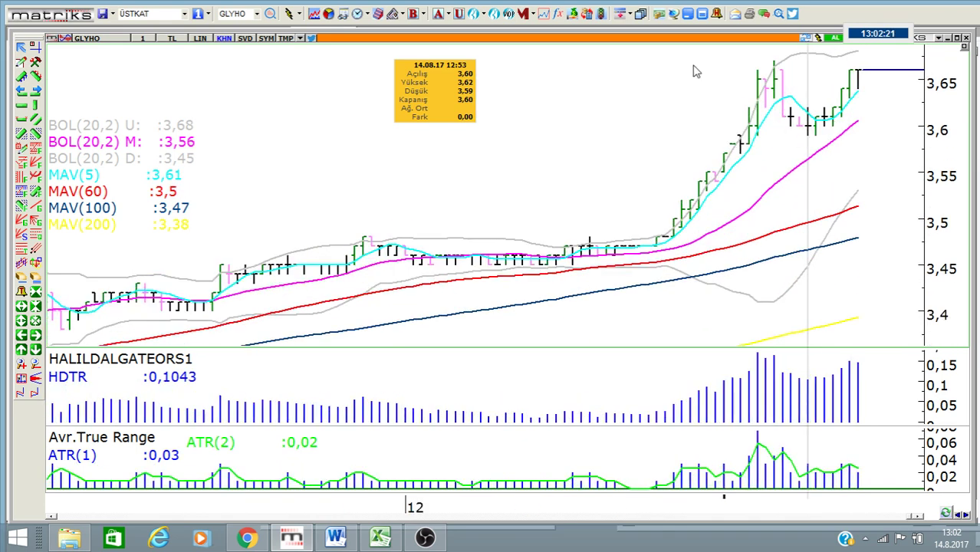
- Return to Excel and compare GLYH's daily resistance E227 with weekly resistances J222, J223 and J225 and monthly resistances P222 and P225
left_click(691, 17)
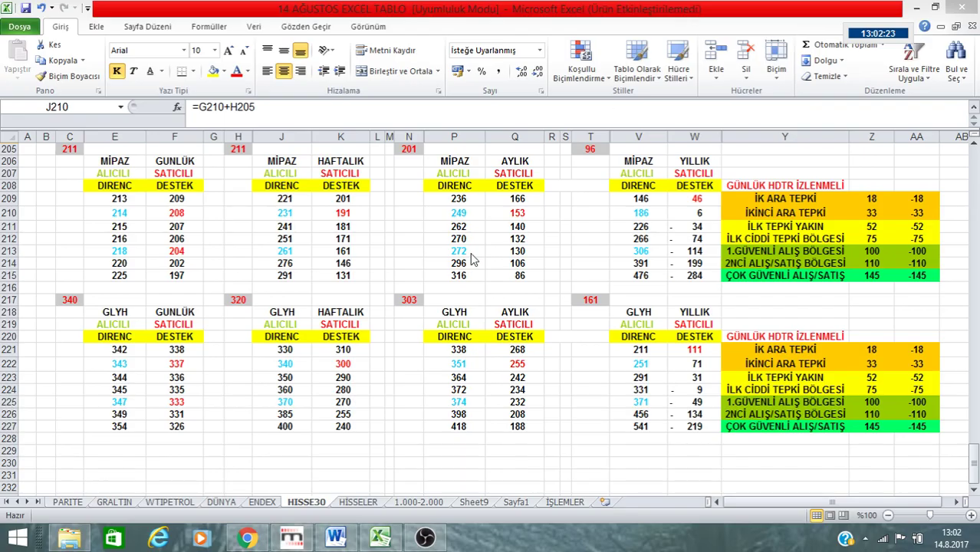
left_click(132, 427)
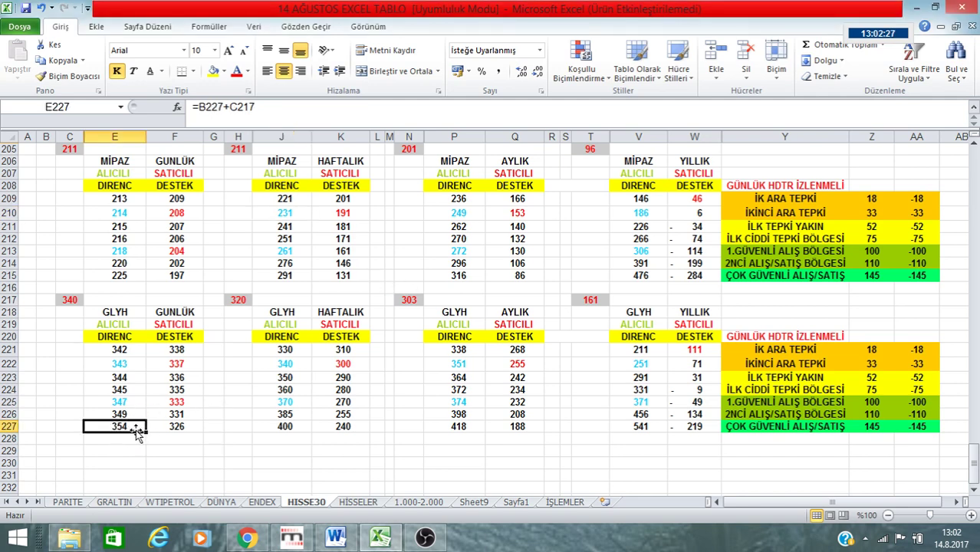
left_click(305, 400)
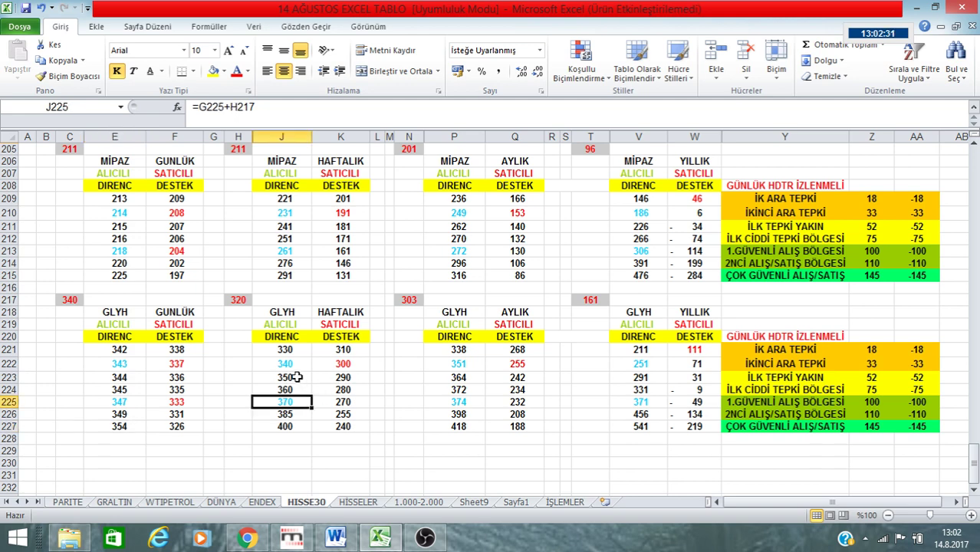
left_click(290, 363)
left_click(299, 378)
left_click(297, 402)
left_click(461, 369)
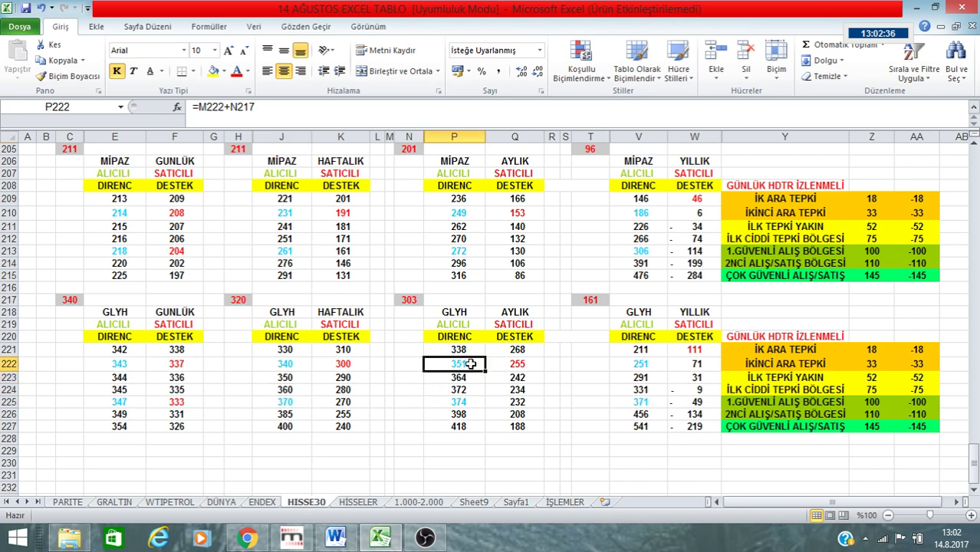
left_click(466, 402)
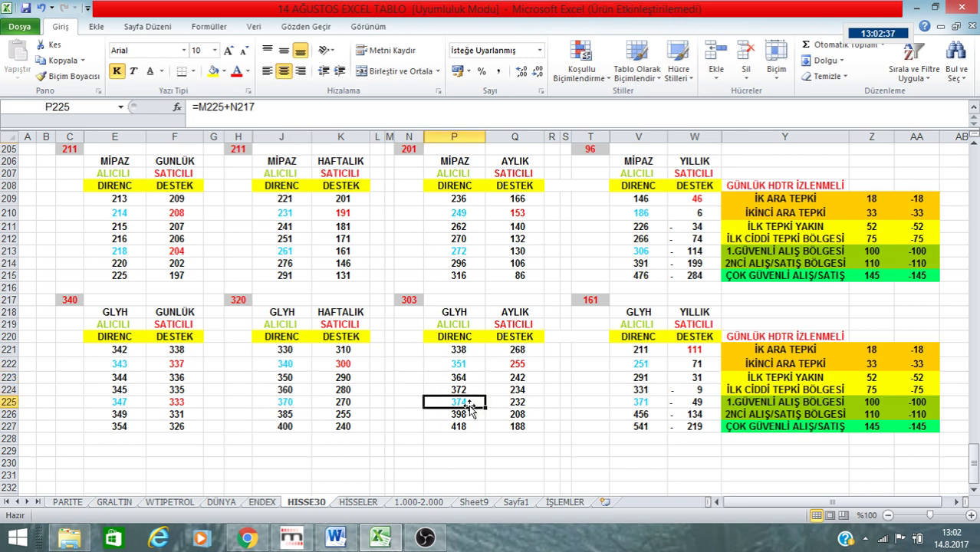
- Check GLYH's yearly resistance in V224 against the latest bars of the GLYHO 1-minute chart in Matriks, and return to Excel
left_click(658, 392)
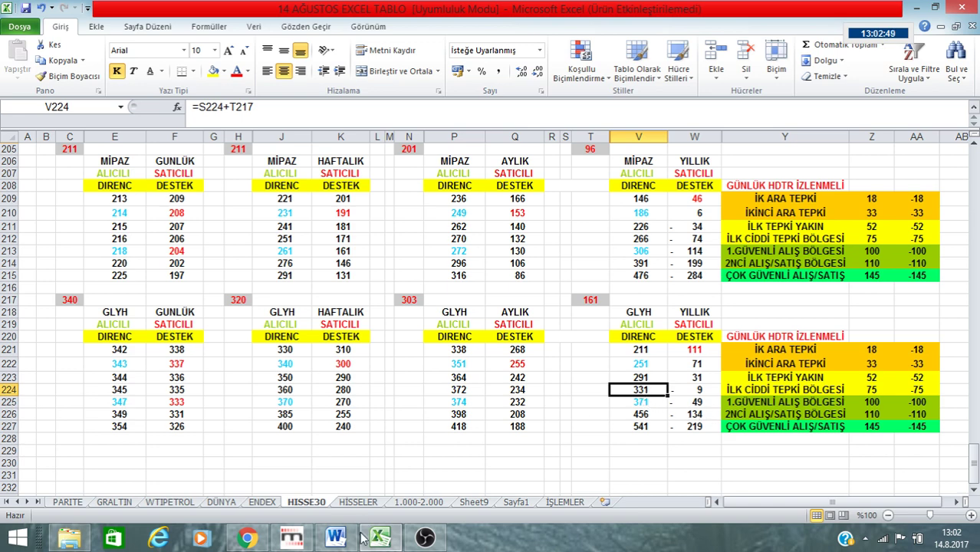
left_click(291, 537)
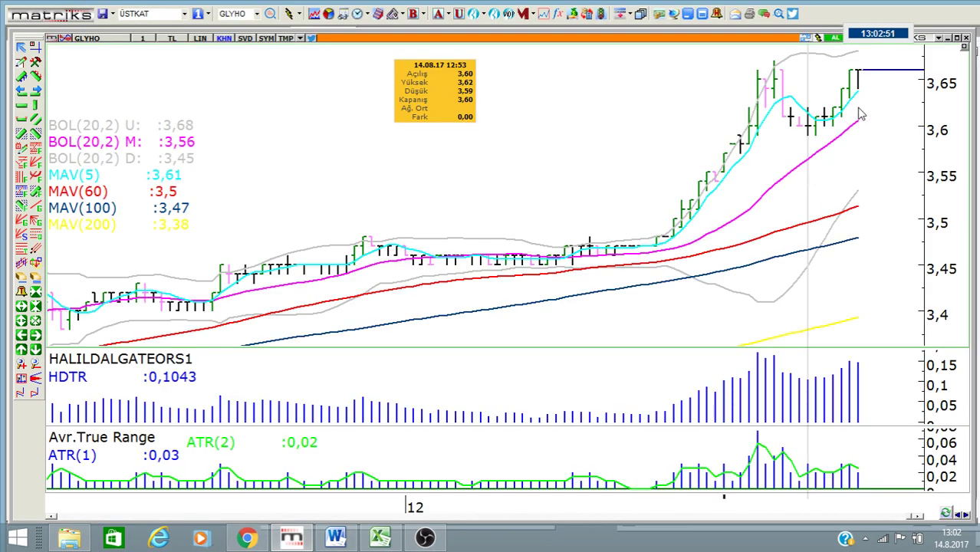
key("alt+Tab")
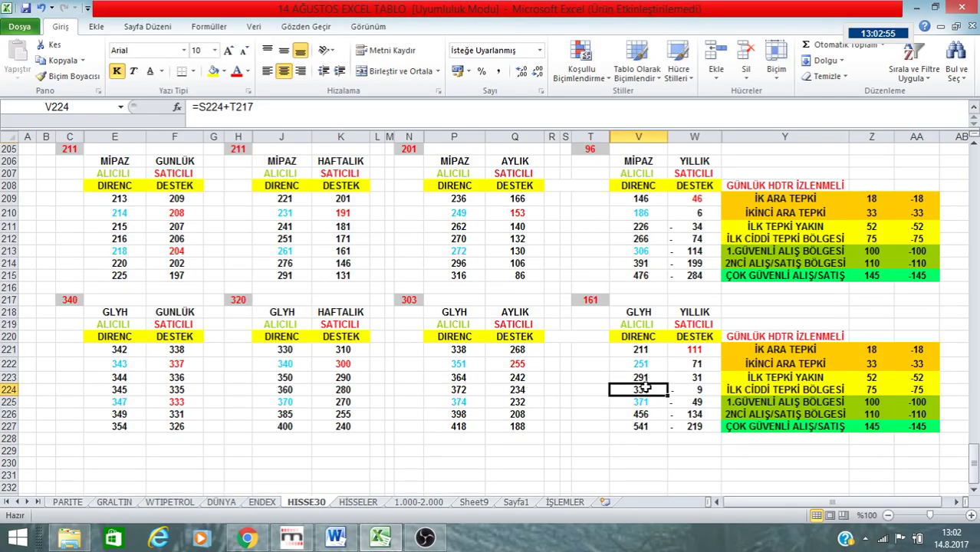
- Compare GLYH's highest daily resistance in E227 with the yearly first safe buying zone resistance in V225
left_click(128, 426)
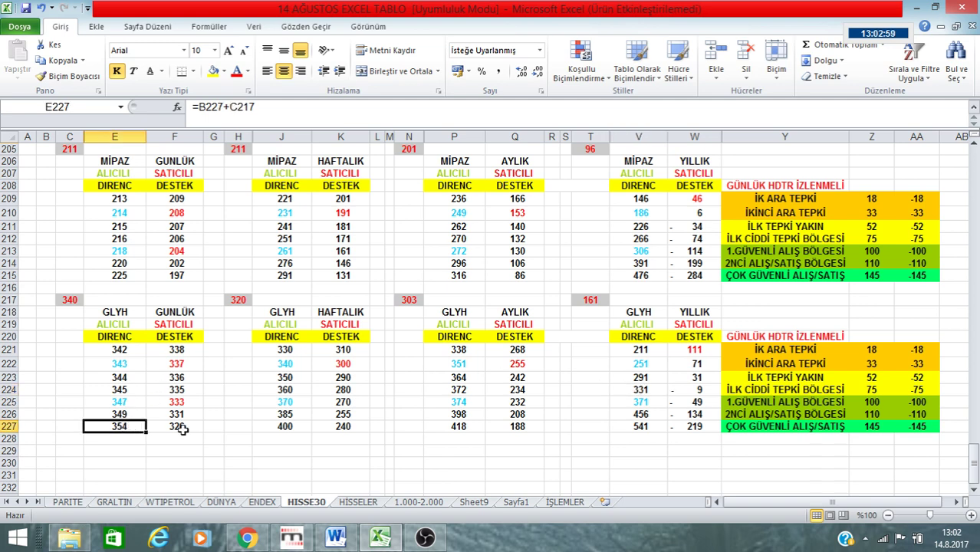
left_click(656, 404)
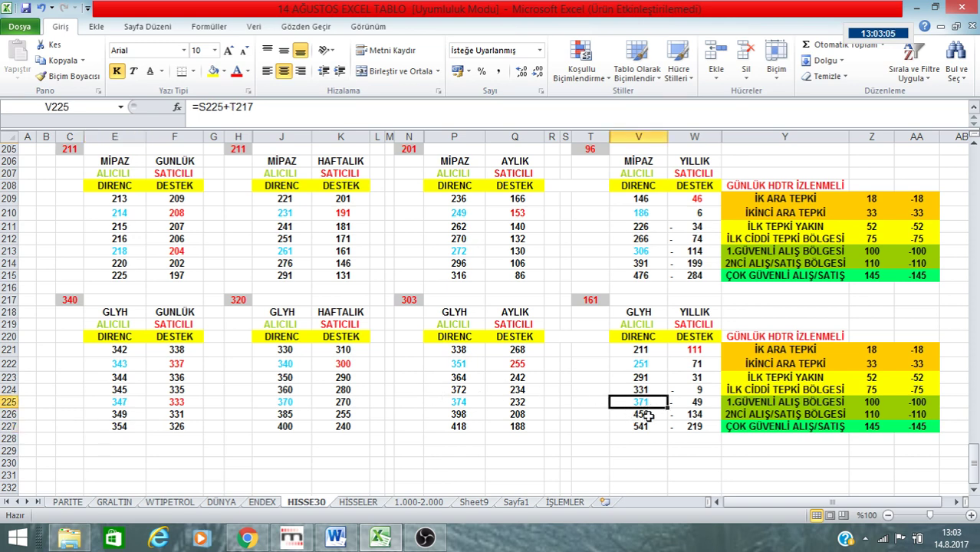
left_click(137, 427)
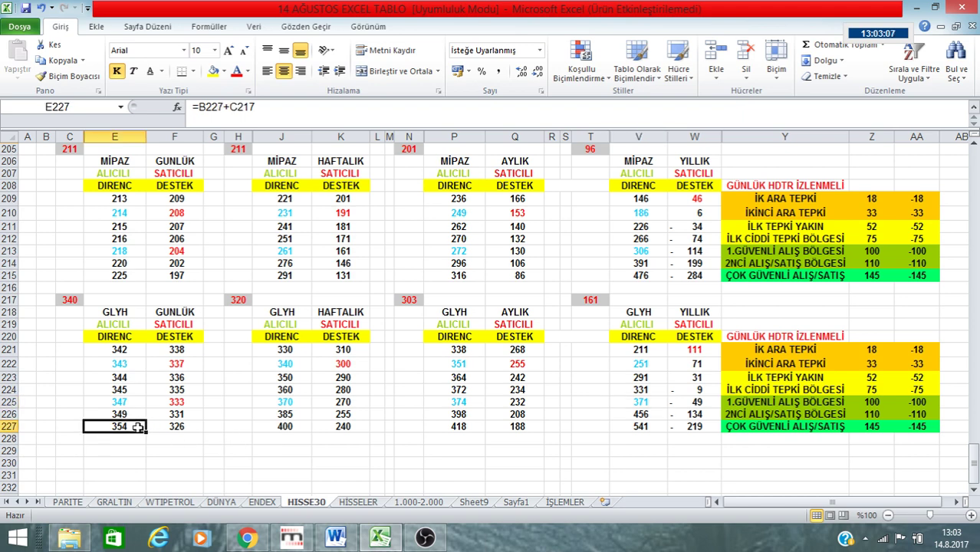
left_click(604, 431)
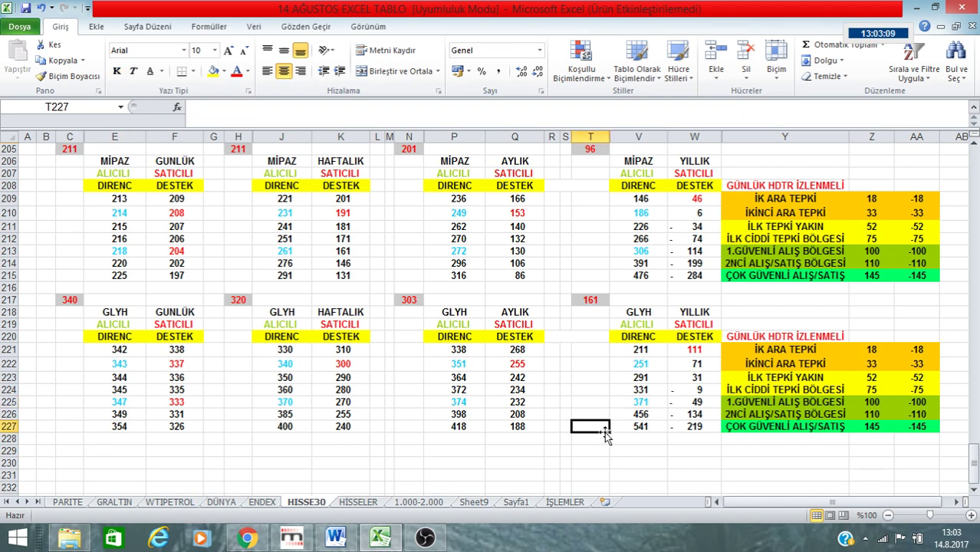
- Examine the daily HDTR thresholds beside the MİPAZ and GLYH tables, selecting the first serious reaction zone value in Z212
scroll(604, 431, "up", 2)
scroll(603, 431, "down", 2)
left_click_drag(861, 199, 936, 427)
left_click(882, 241)
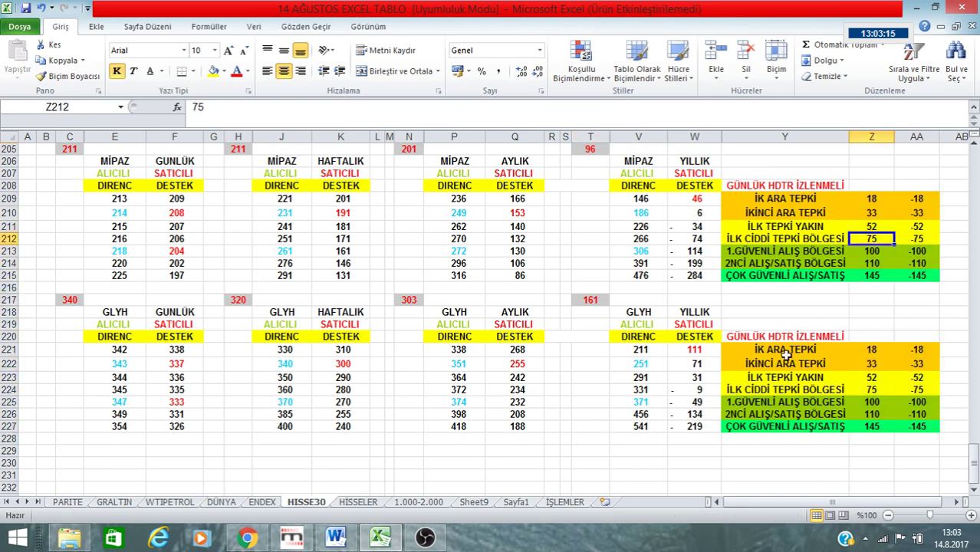
- Switch to Matriks and change the GLYHO chart to the daily (Günlük) period, with the bars from spring to August 2017 in view
left_click(291, 537)
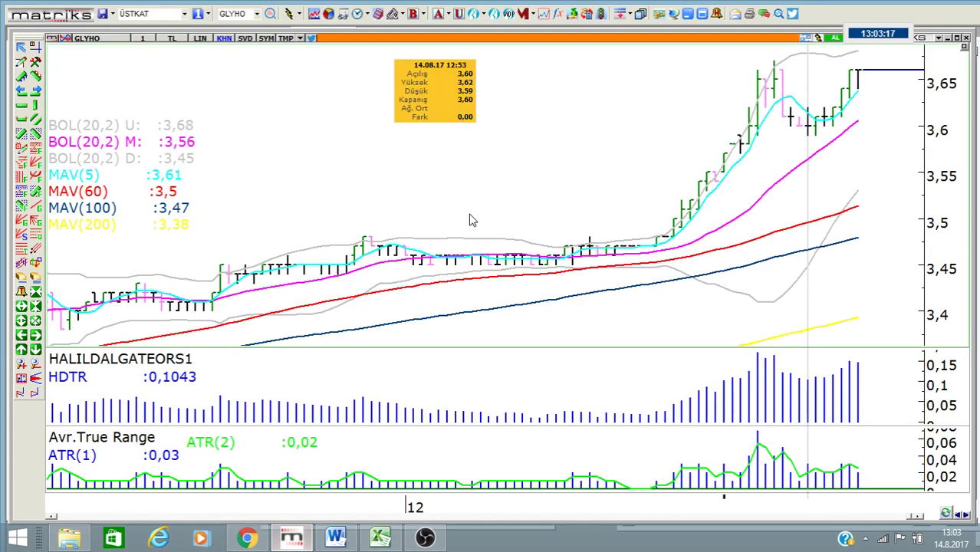
left_click(143, 39)
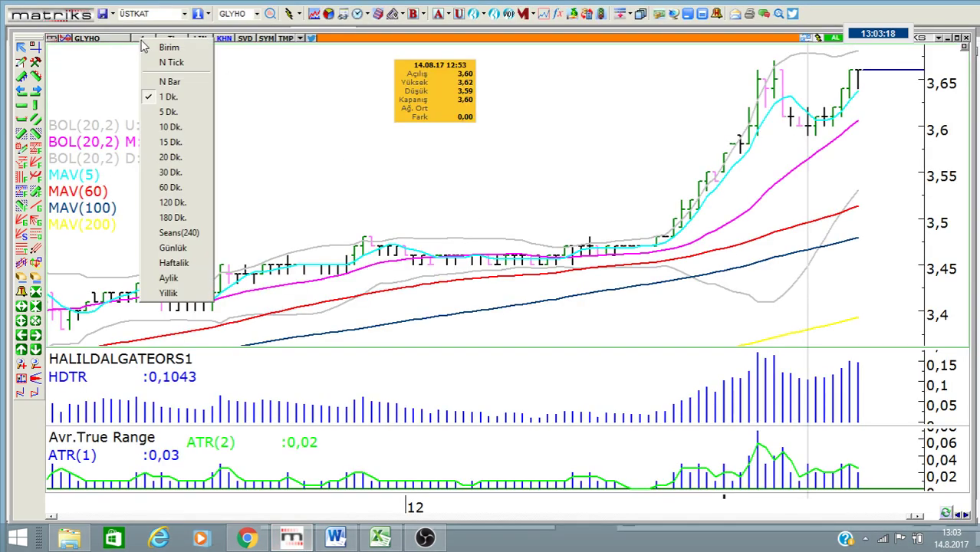
left_click(177, 250)
scroll(658, 257, "up", 1)
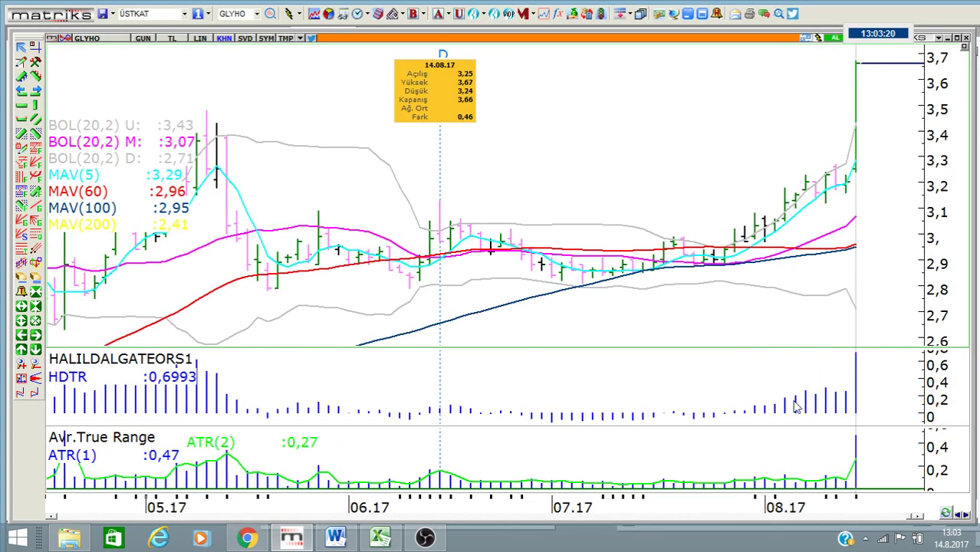
scroll(807, 395, "down", 1)
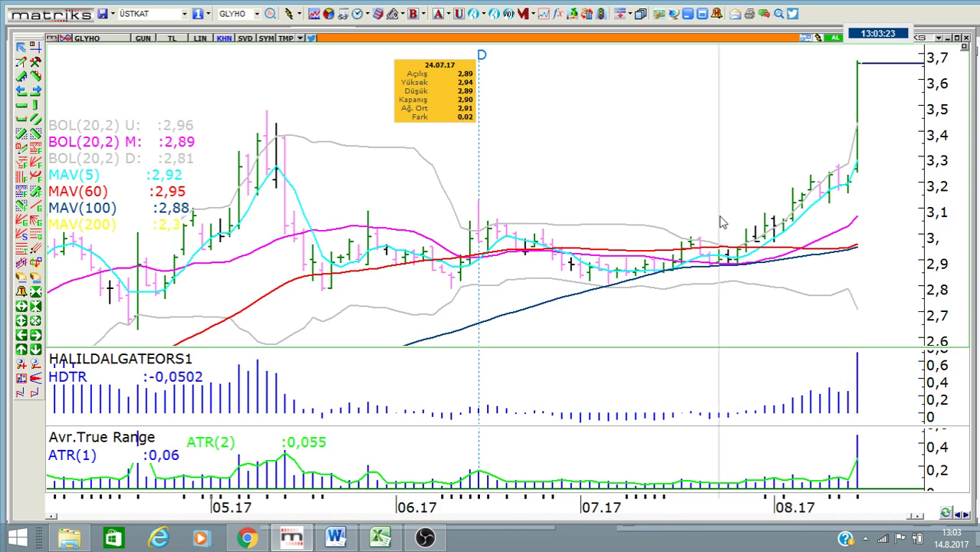